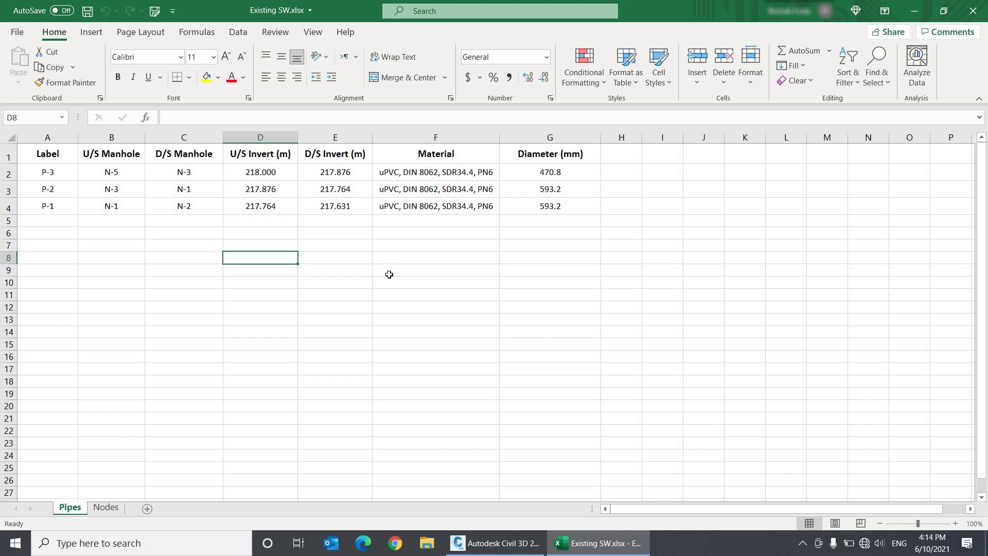
Step: Review pipe labels P-3 and P-2 on the Excel Pipes sheet
{"action": "left_click", "coordinate": [121, 230]}
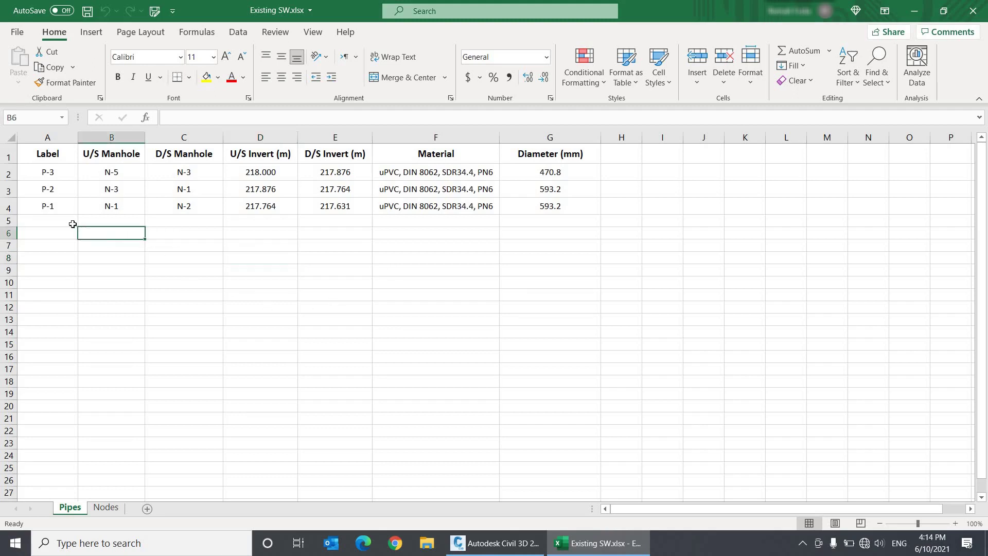
{"action": "left_click", "coordinate": [76, 261]}
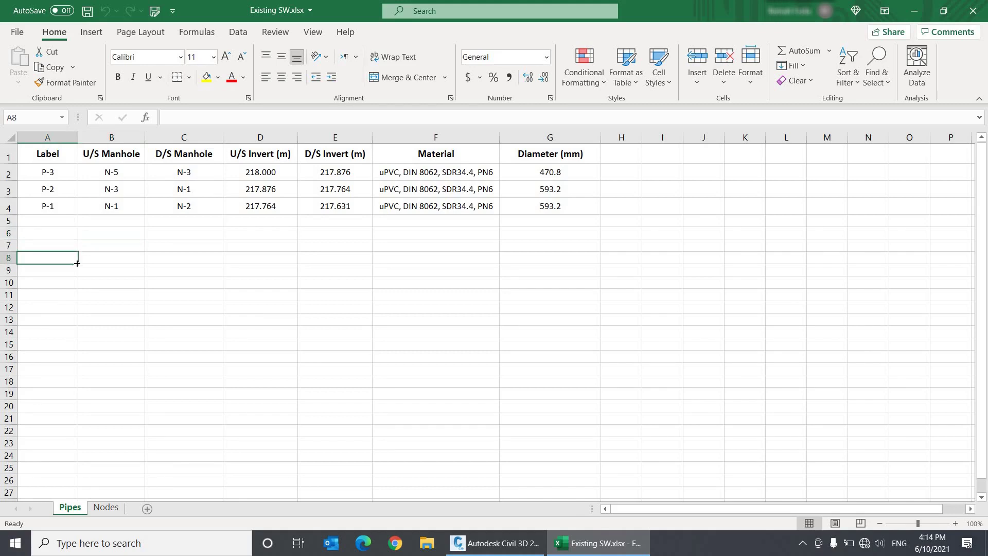
{"action": "left_click", "coordinate": [97, 233]}
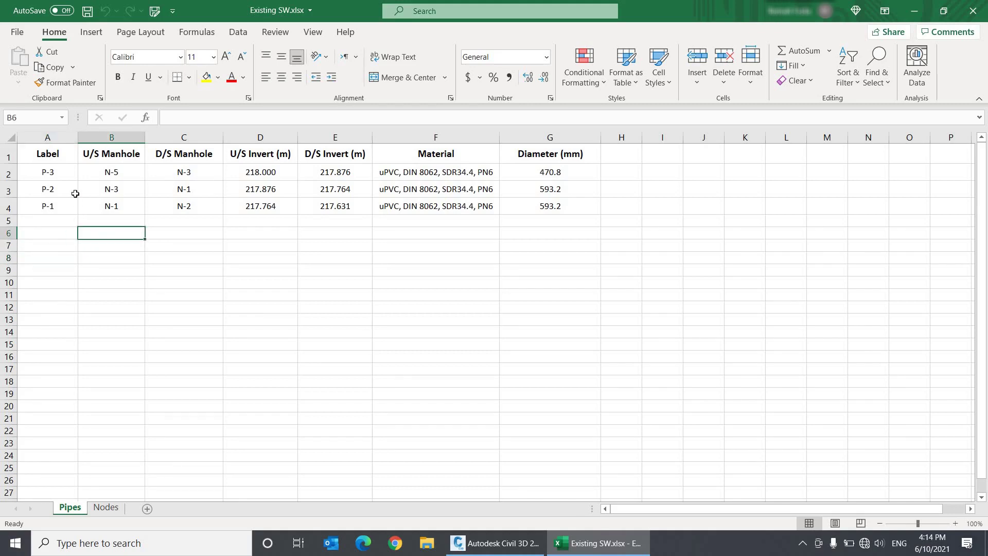
{"action": "left_click", "coordinate": [68, 172]}
{"action": "left_click", "coordinate": [66, 192]}
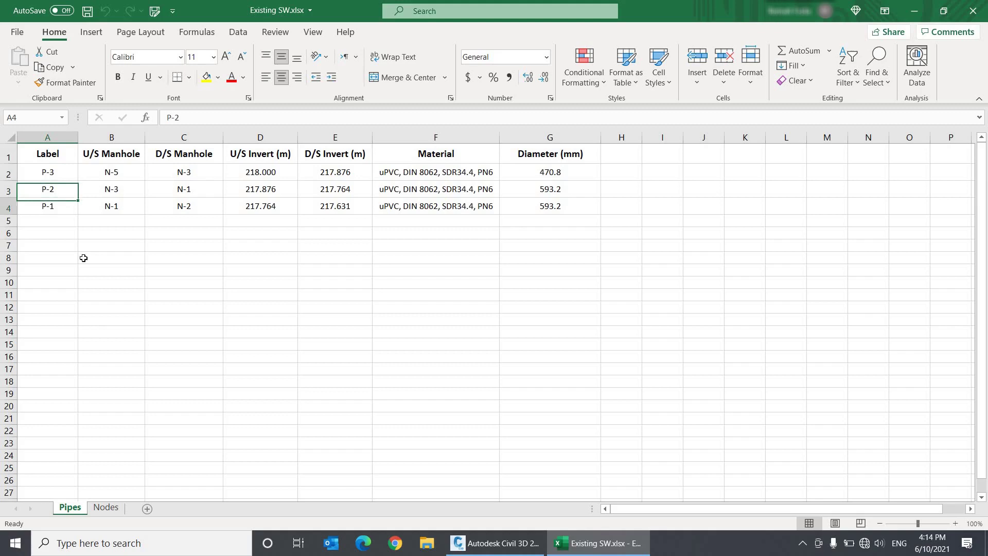
Step: Check the Label and Ground Level (m) column headers on the Nodes sheet
{"action": "left_click", "coordinate": [105, 508]}
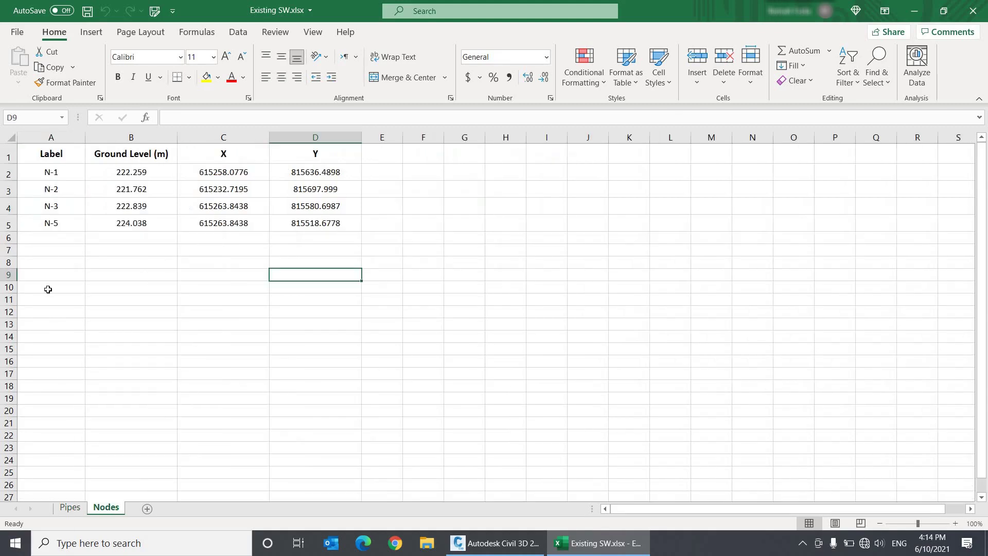
{"action": "left_click", "coordinate": [64, 250]}
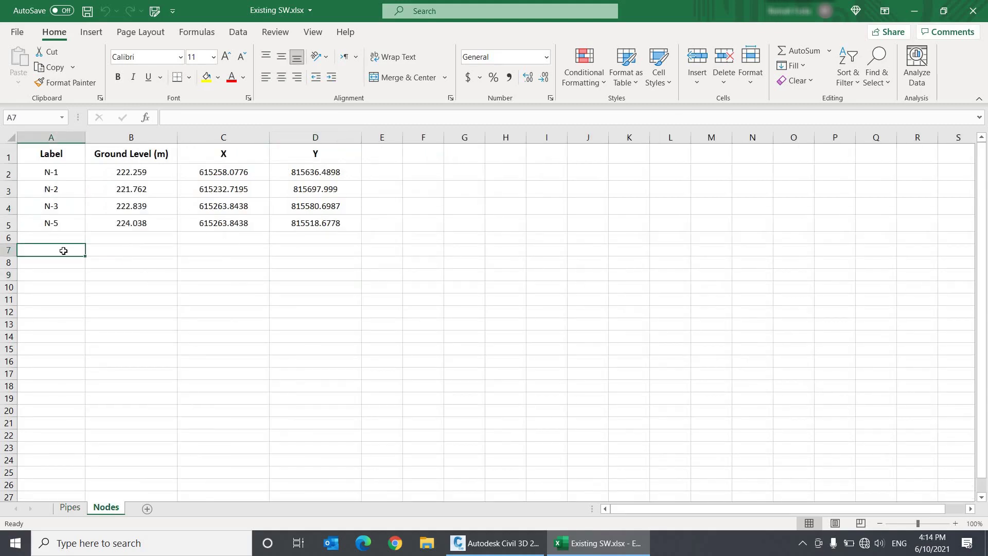
{"action": "left_click", "coordinate": [73, 289]}
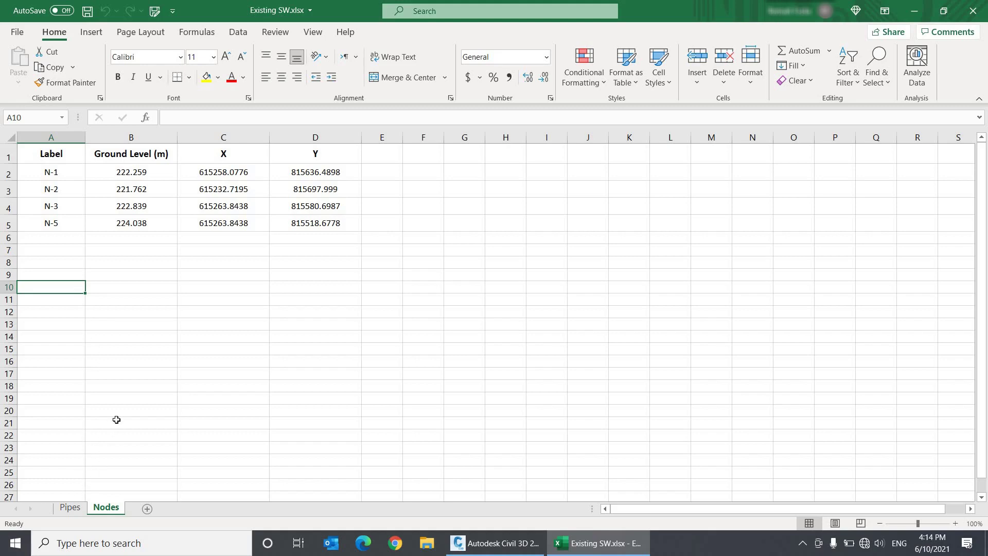
{"action": "left_click", "coordinate": [134, 251]}
{"action": "left_click", "coordinate": [68, 154]}
{"action": "left_click", "coordinate": [101, 156]}
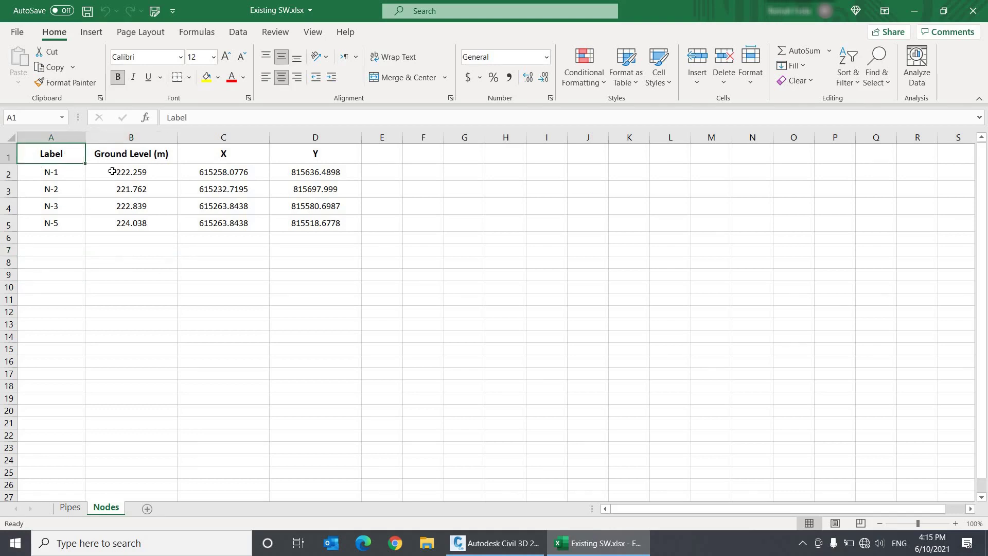
Step: On the Pipes sheet, review the invert, Material and Diameter (mm) columns and select the material values
{"action": "left_click", "coordinate": [70, 508]}
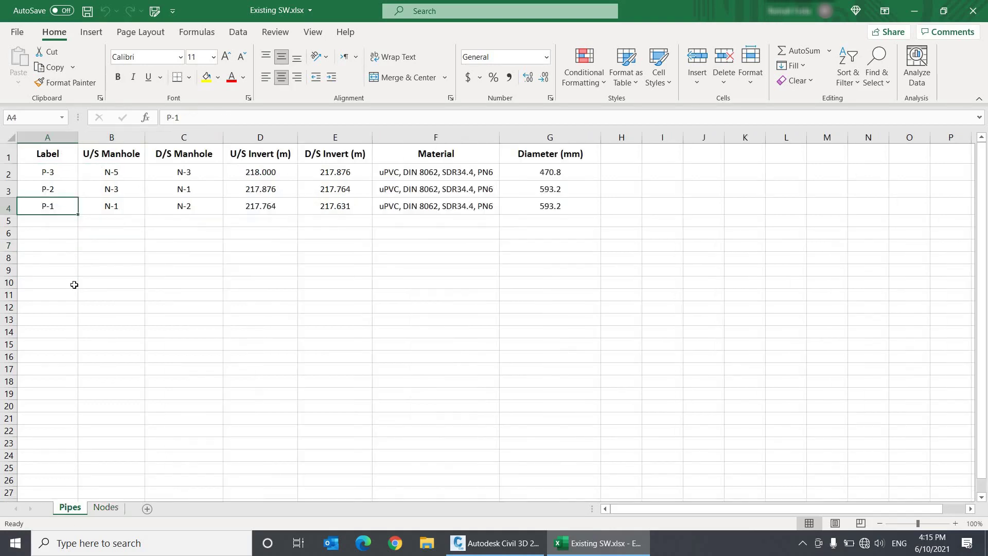
{"action": "left_click", "coordinate": [265, 160]}
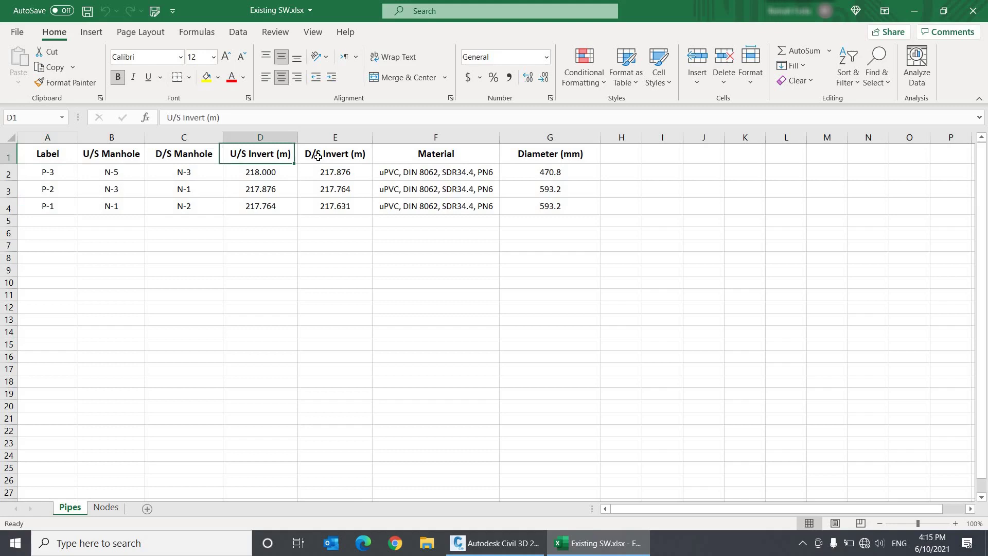
{"action": "left_click", "coordinate": [324, 157]}
{"action": "left_click", "coordinate": [414, 162]}
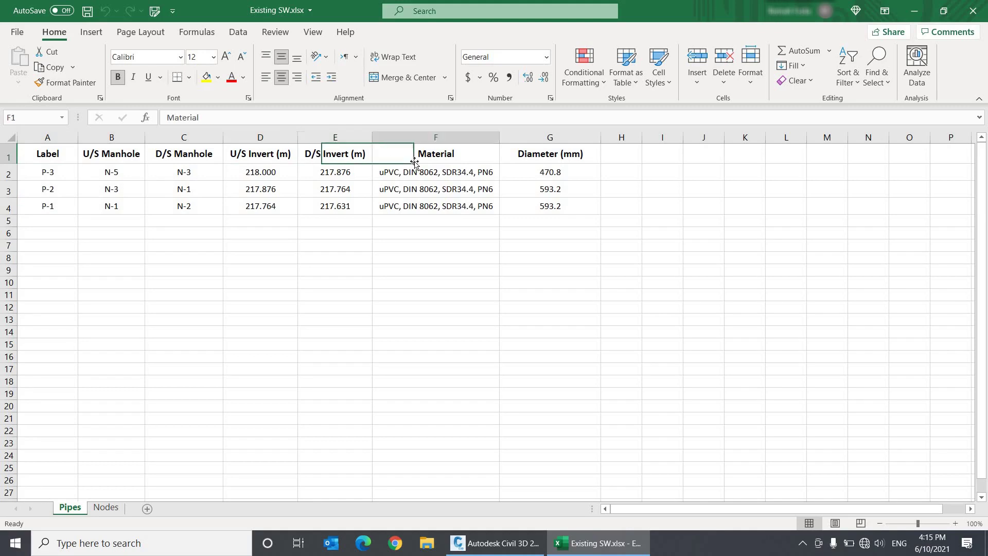
{"action": "left_click", "coordinate": [520, 154]}
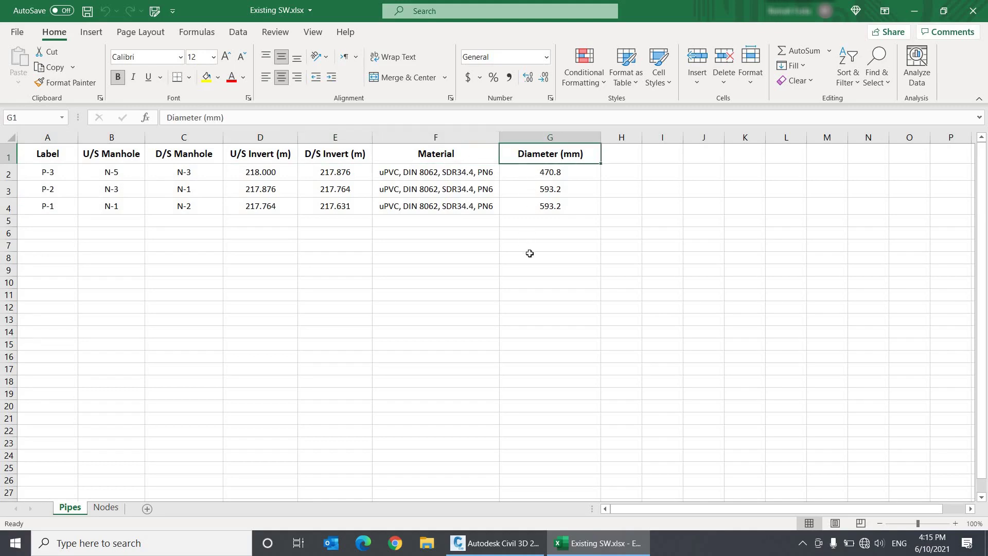
{"action": "left_click", "coordinate": [529, 256]}
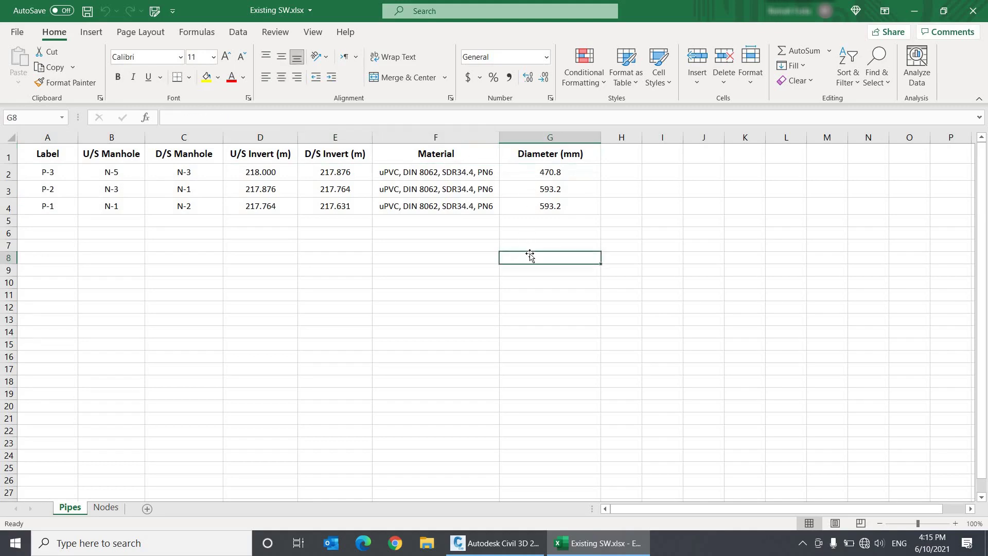
{"action": "left_click", "coordinate": [359, 242]}
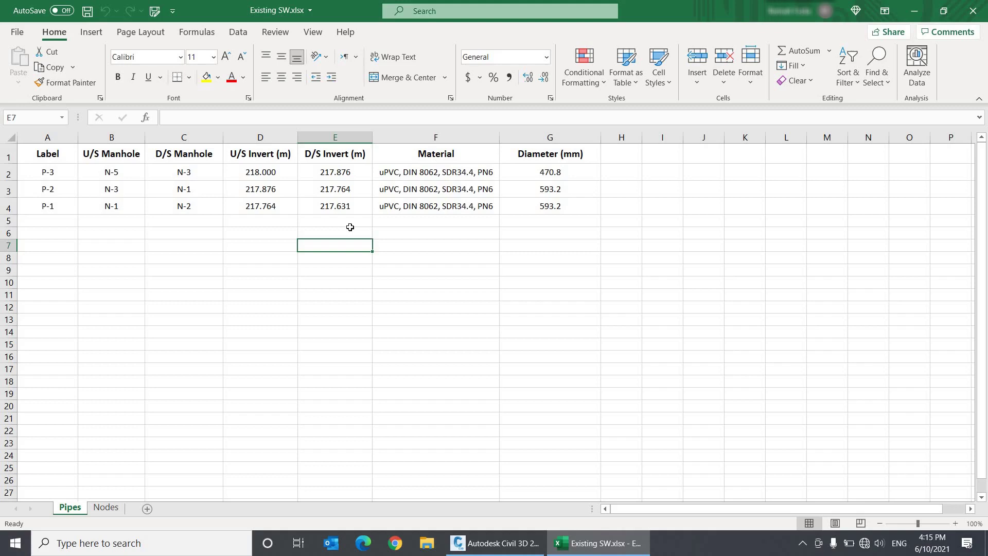
{"action": "left_click", "coordinate": [408, 172]}
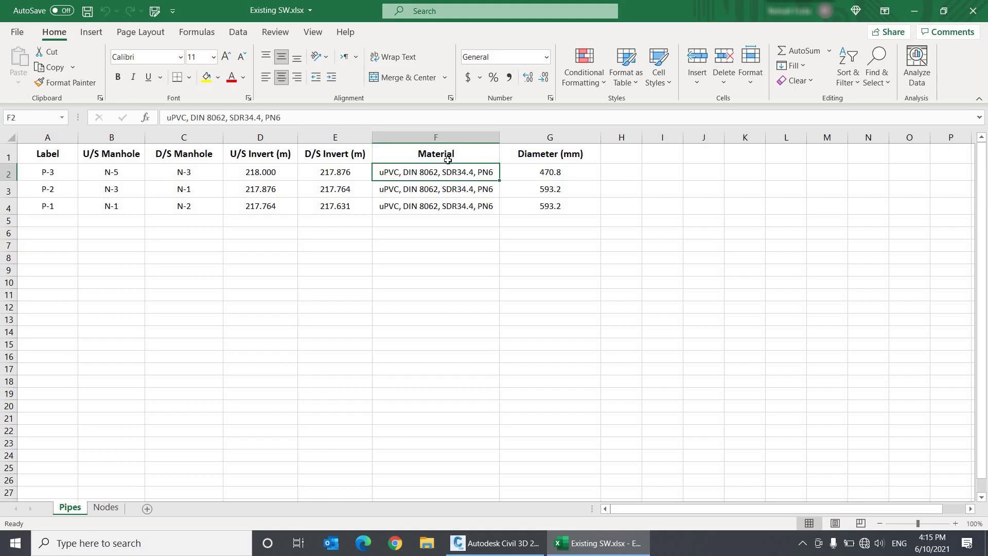
{"action": "left_click_drag", "start_coordinate": [448, 157], "coordinate": [451, 208]}
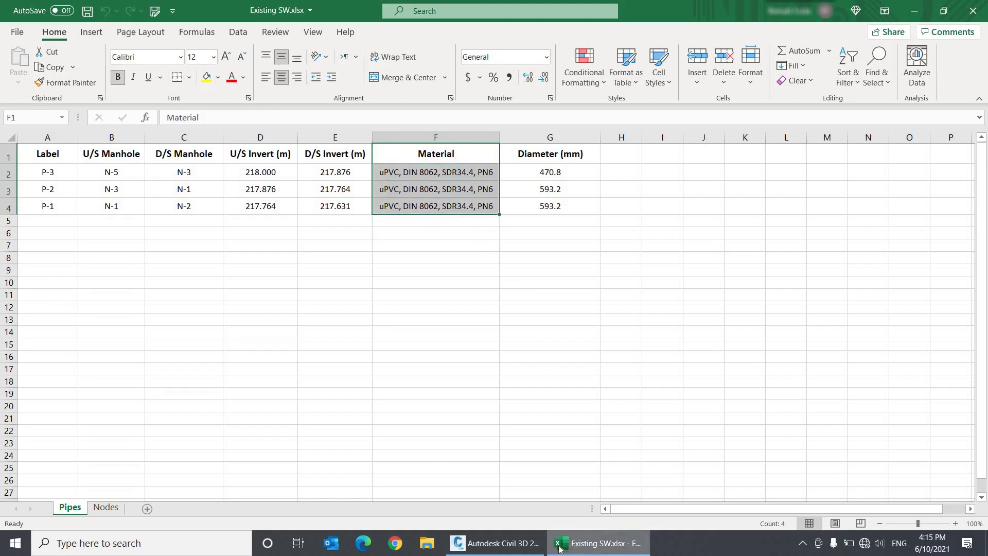
Step: In Civil 3D's Pipe Library, find size 630 of uPVC, DIN 8062, SDR34.4, PN6 (593.2 inner diameter)
{"action": "left_click", "coordinate": [495, 542]}
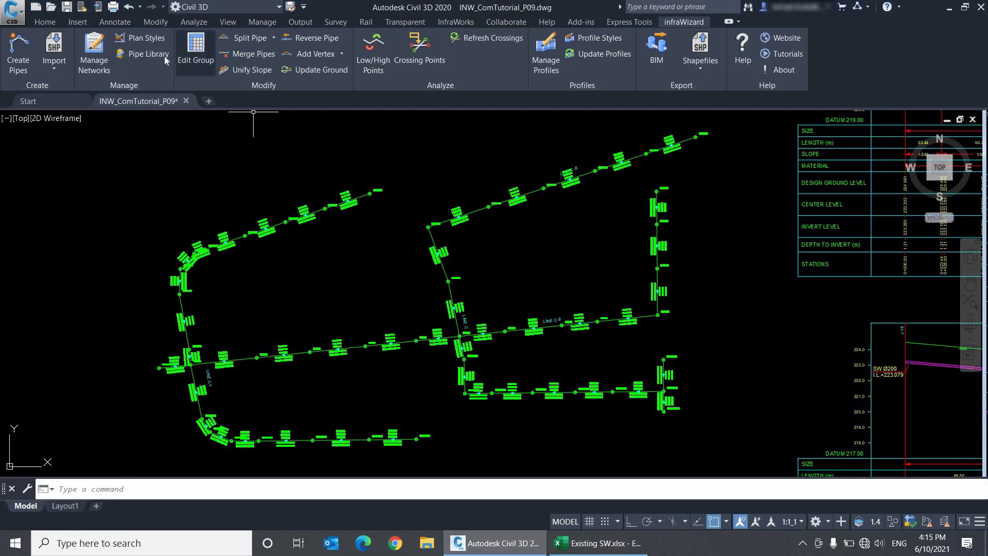
{"action": "left_click", "coordinate": [160, 54]}
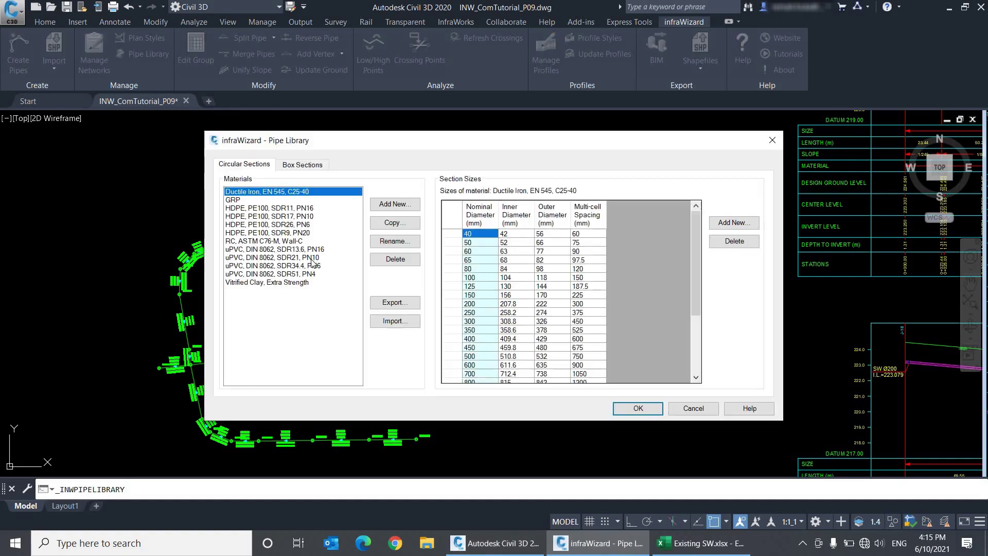
{"action": "left_click", "coordinate": [315, 265]}
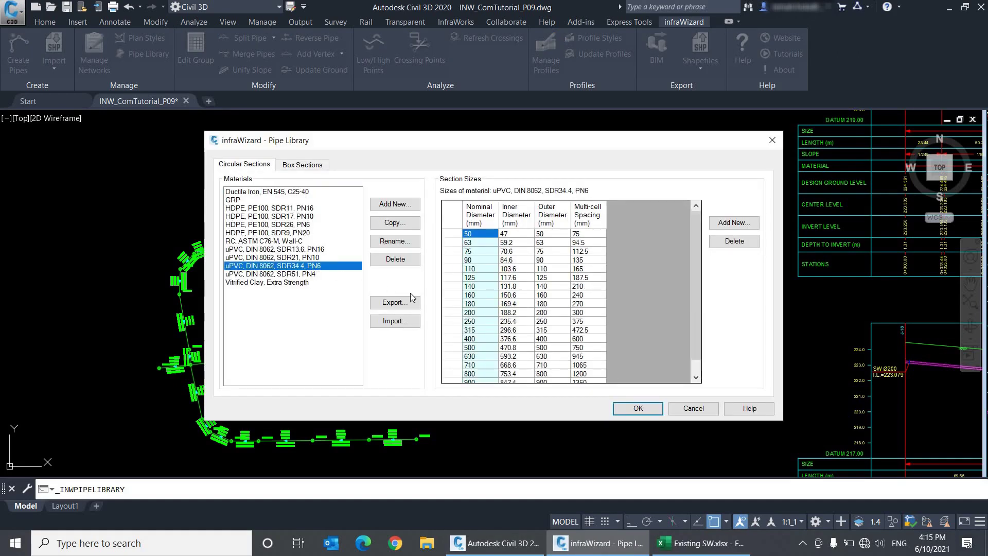
{"action": "left_click", "coordinate": [525, 356]}
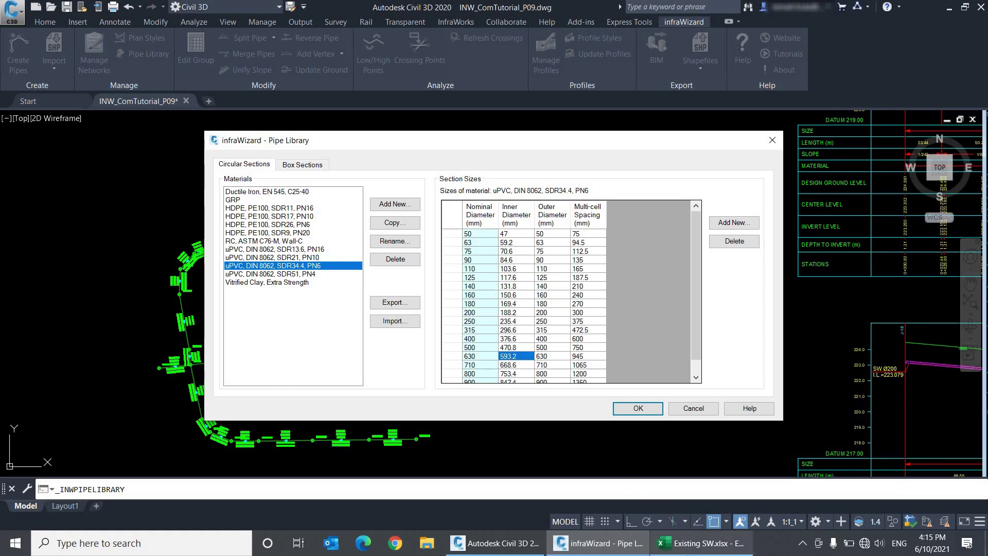
{"action": "left_click", "coordinate": [688, 554]}
Step: Check the 593.2 mm diameters of pipes P-2 and P-1
{"action": "left_click", "coordinate": [535, 193]}
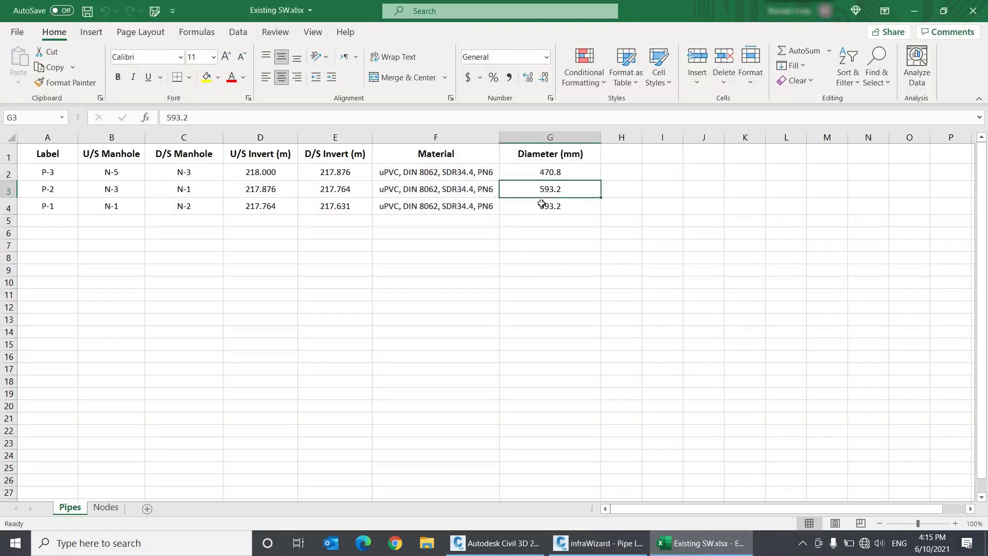
{"action": "left_click", "coordinate": [542, 205]}
{"action": "left_click", "coordinate": [547, 230]}
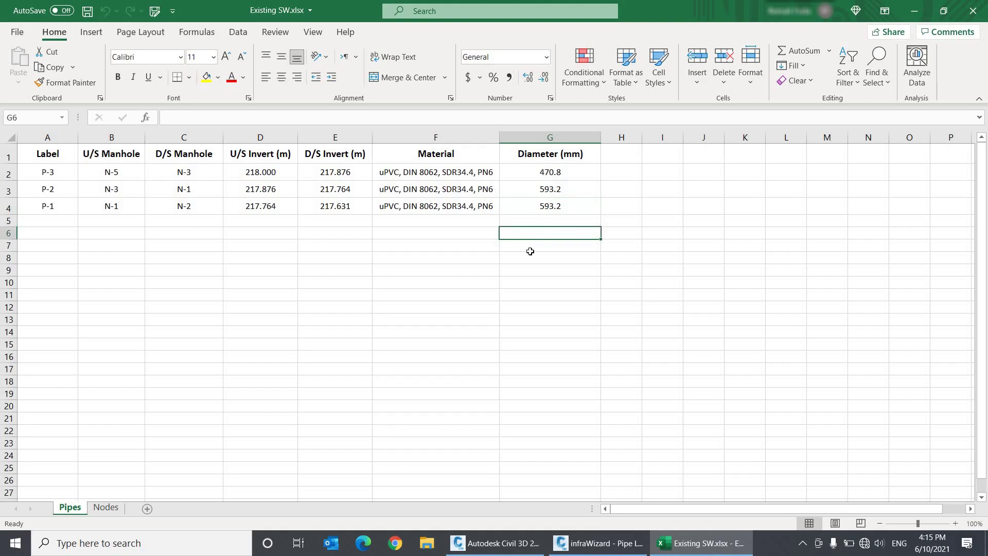
Step: Review the X and Y coordinate column headers on the Nodes sheet
{"action": "left_click", "coordinate": [106, 507]}
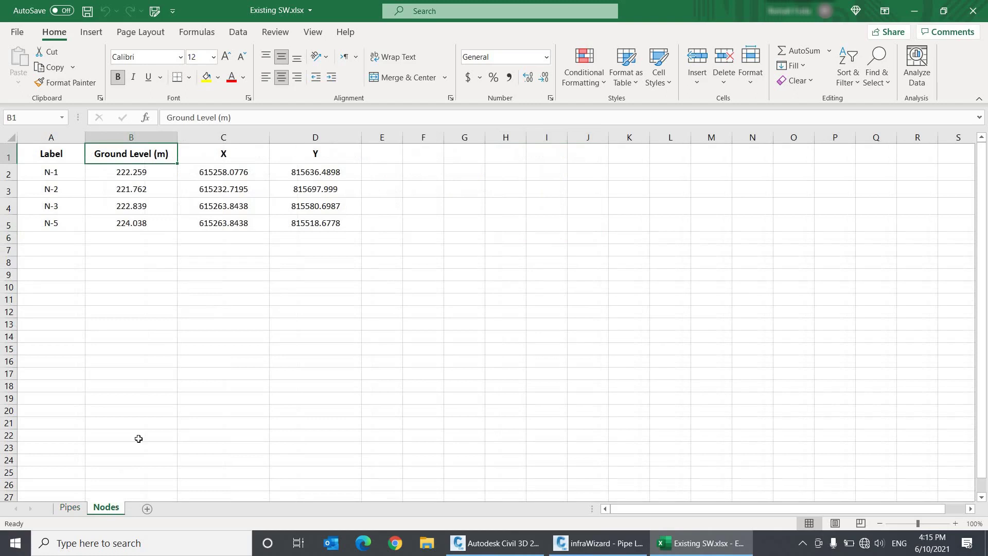
{"action": "left_click", "coordinate": [244, 275]}
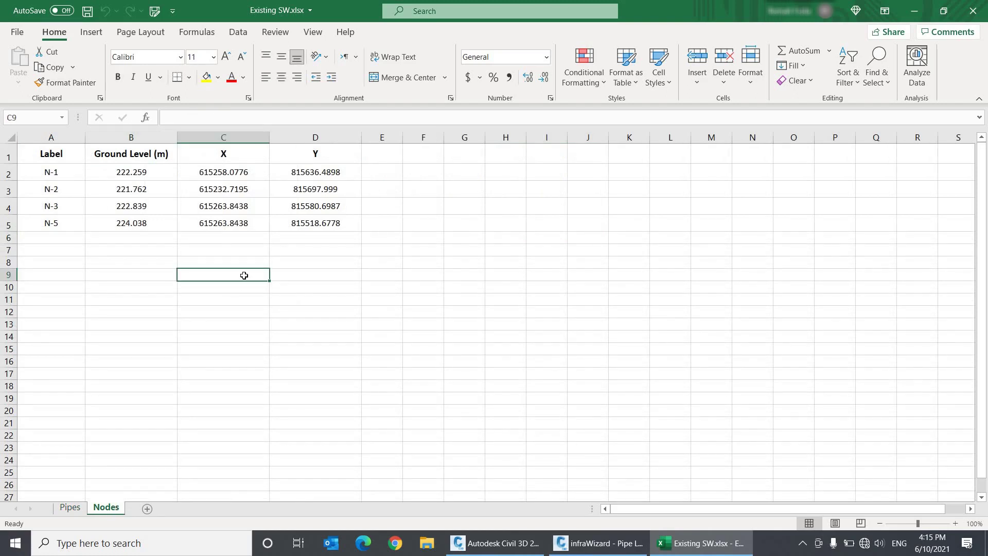
{"action": "left_click", "coordinate": [252, 155]}
{"action": "left_click", "coordinate": [311, 152]}
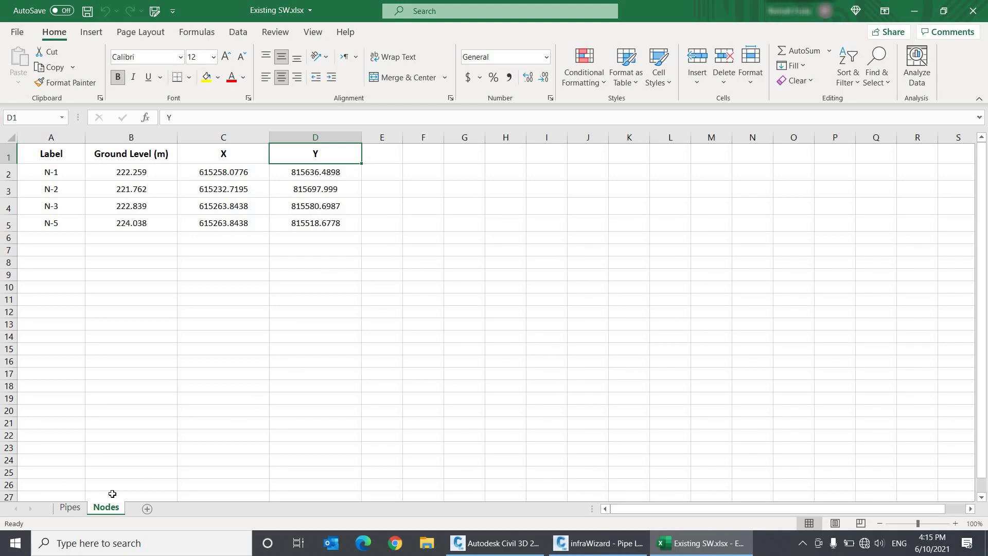
Step: On the Pipes sheet, confirm P-3 runs from manhole N-5 to N-3, ending on an empty cell
{"action": "left_click", "coordinate": [77, 508]}
{"action": "left_click", "coordinate": [311, 281]}
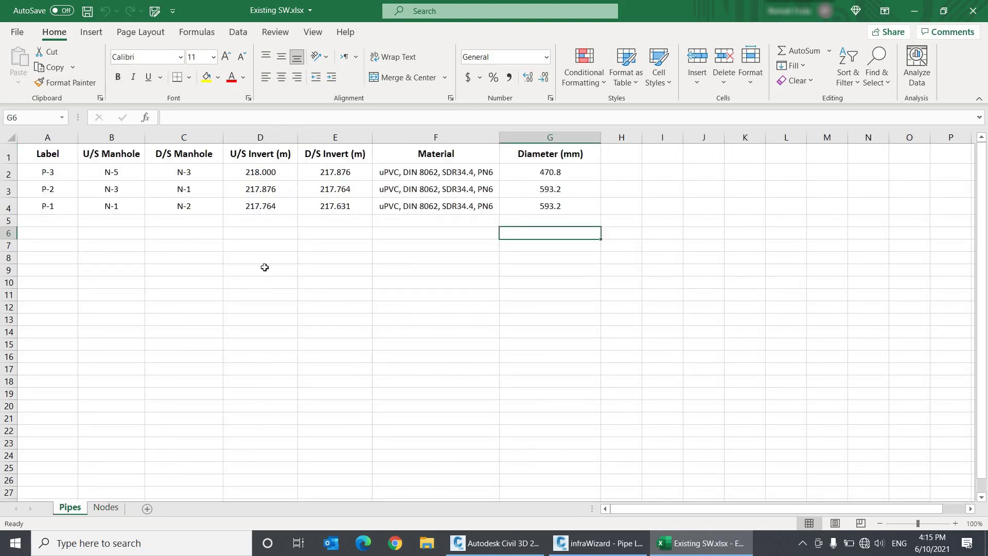
{"action": "left_click", "coordinate": [128, 172]}
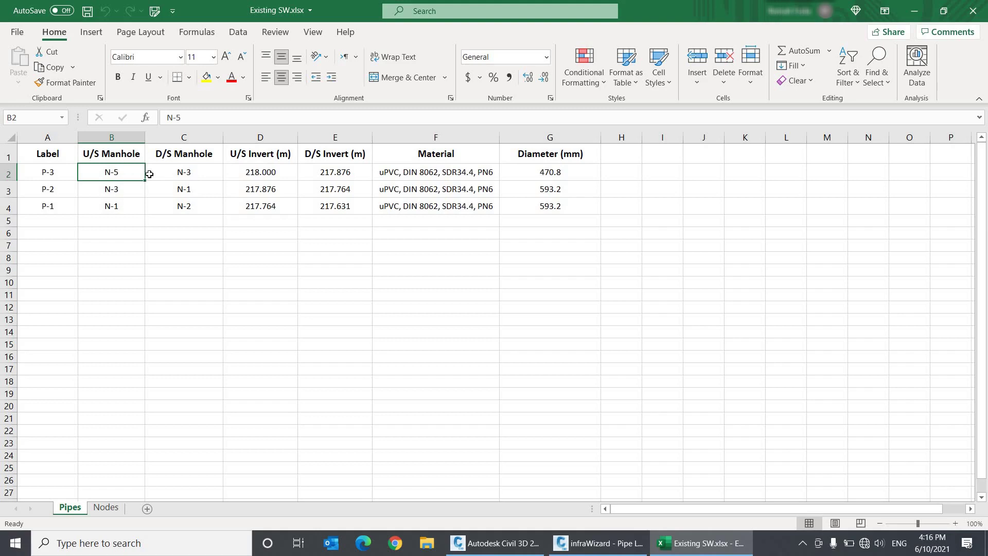
{"action": "left_click", "coordinate": [184, 170]}
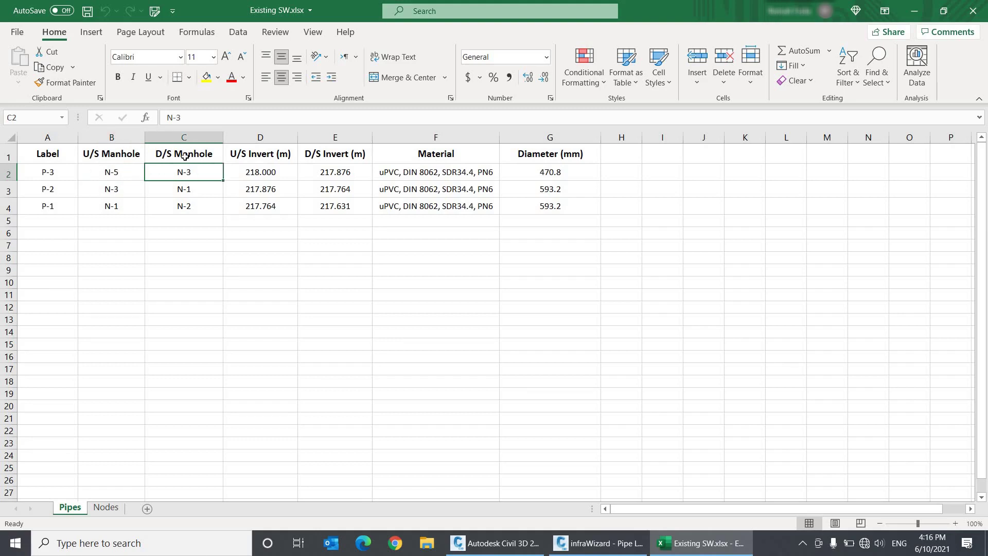
{"action": "left_click", "coordinate": [226, 257]}
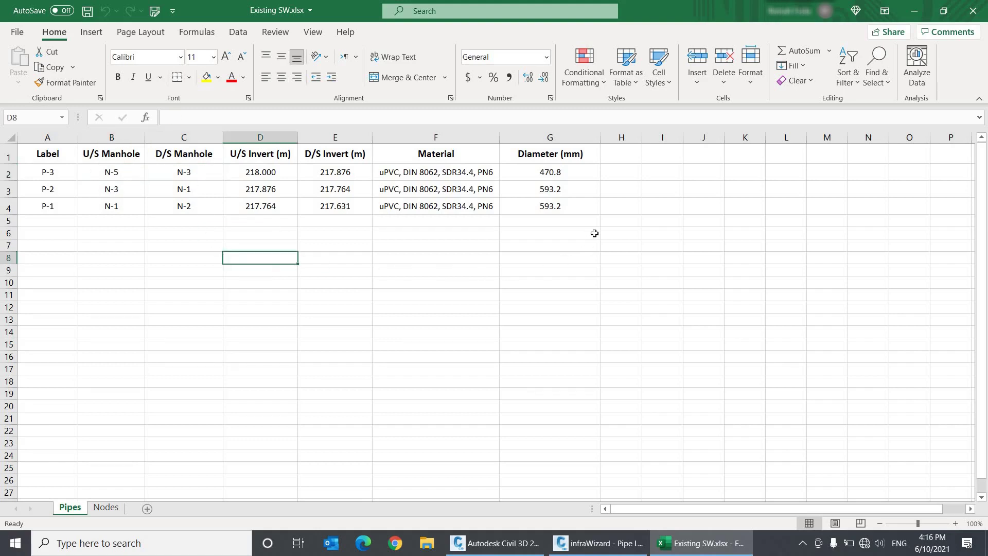
{"action": "left_click", "coordinate": [635, 157]}
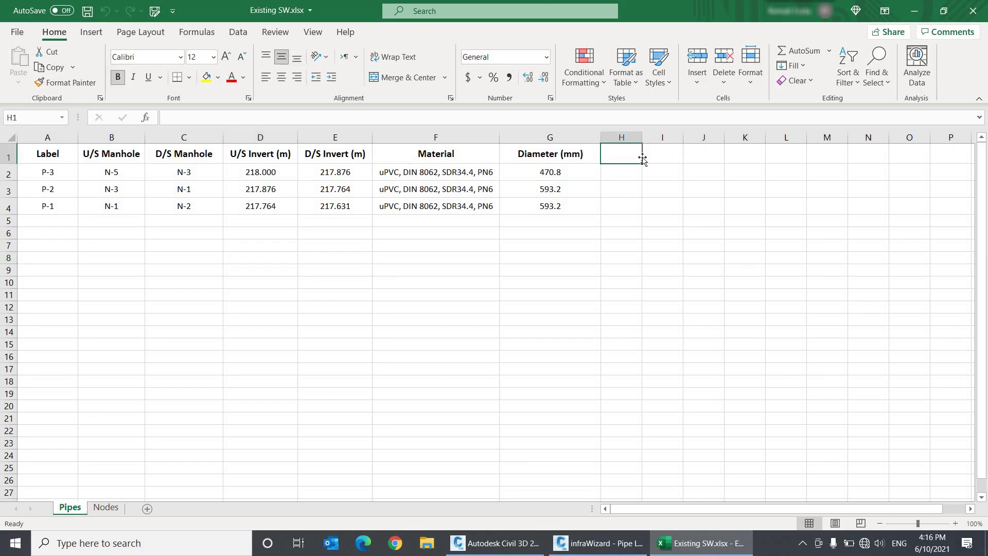
{"action": "left_click", "coordinate": [671, 159]}
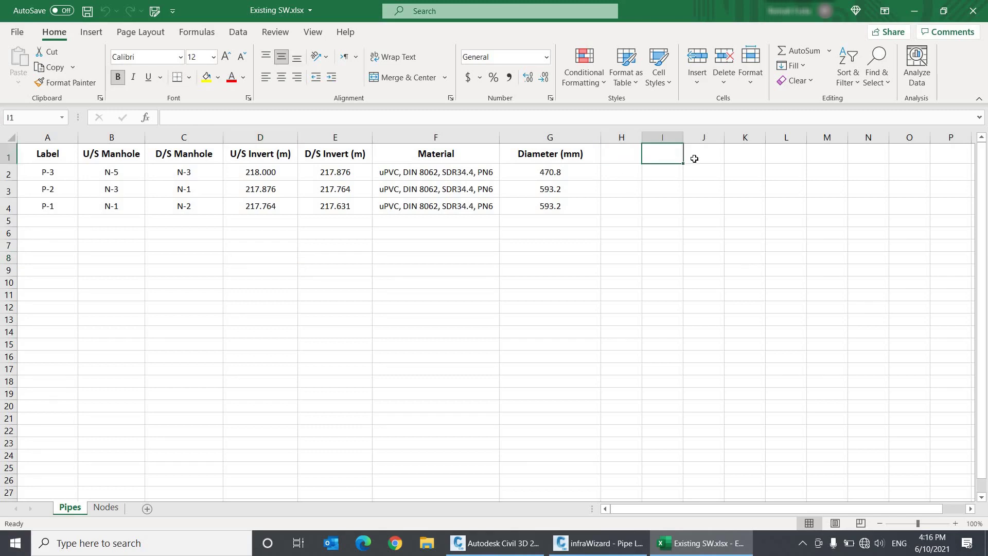
{"action": "left_click", "coordinate": [694, 159]}
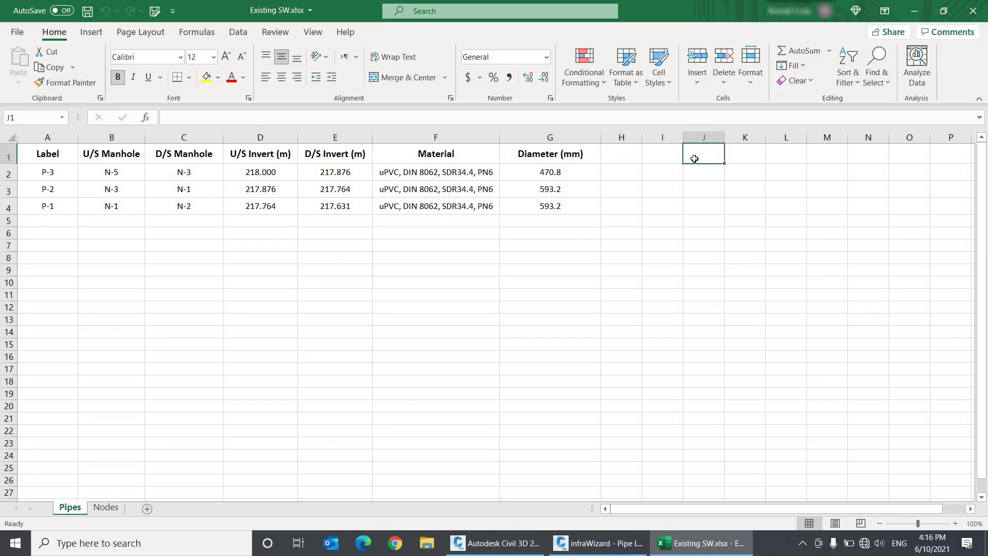
{"action": "left_click", "coordinate": [664, 232]}
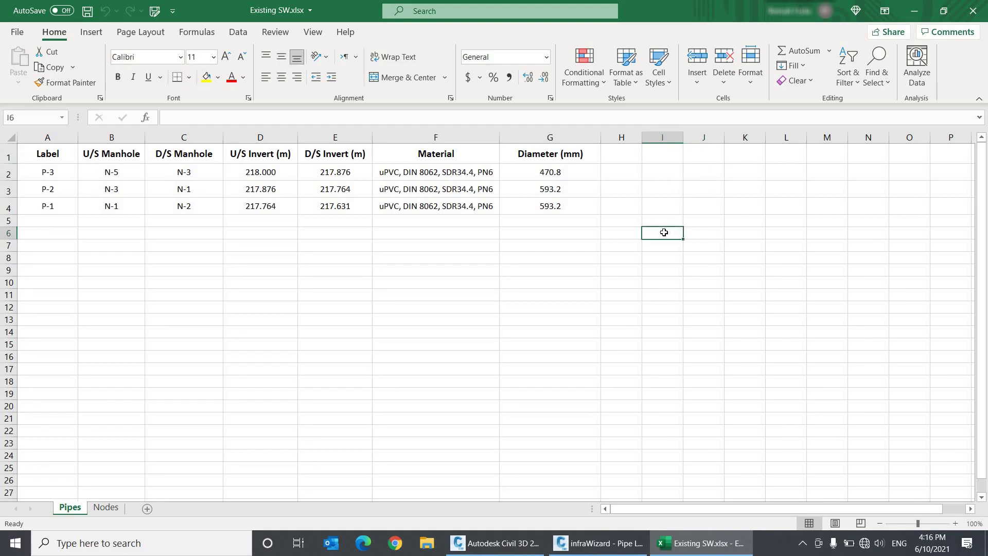
Step: Save a copy as Text (Tab delimited) named Existing SW - pipes.txt
{"action": "left_click", "coordinate": [156, 11]}
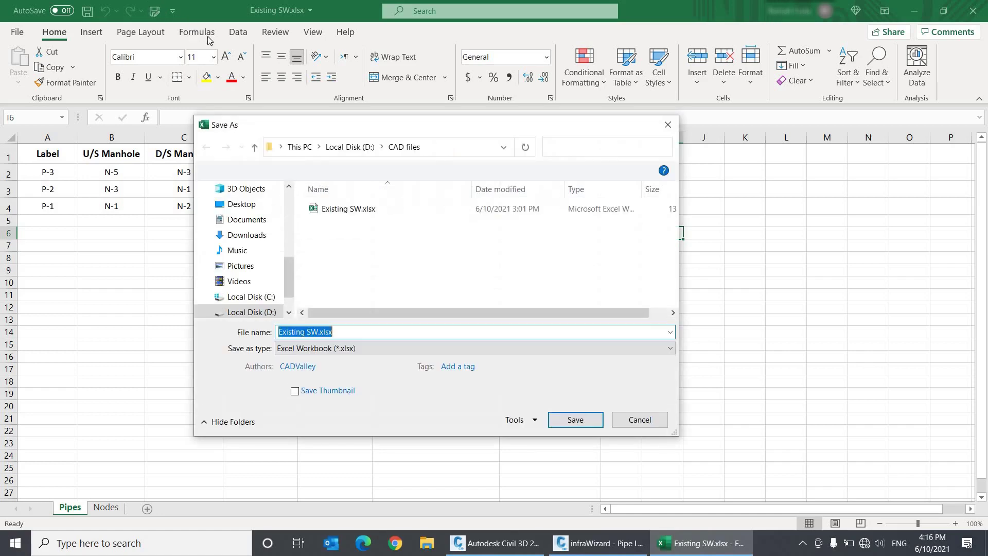
{"action": "left_click", "coordinate": [378, 349]}
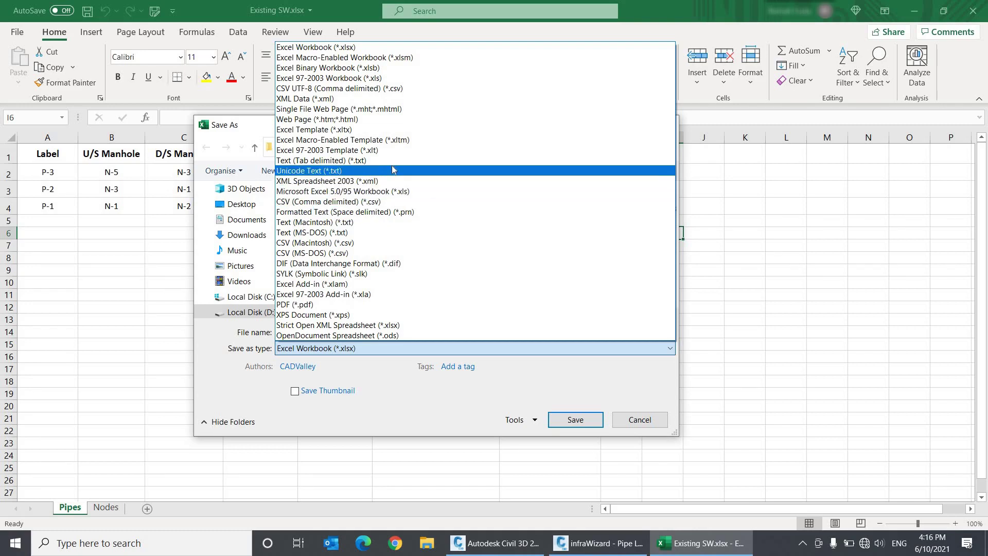
{"action": "left_click", "coordinate": [392, 161]}
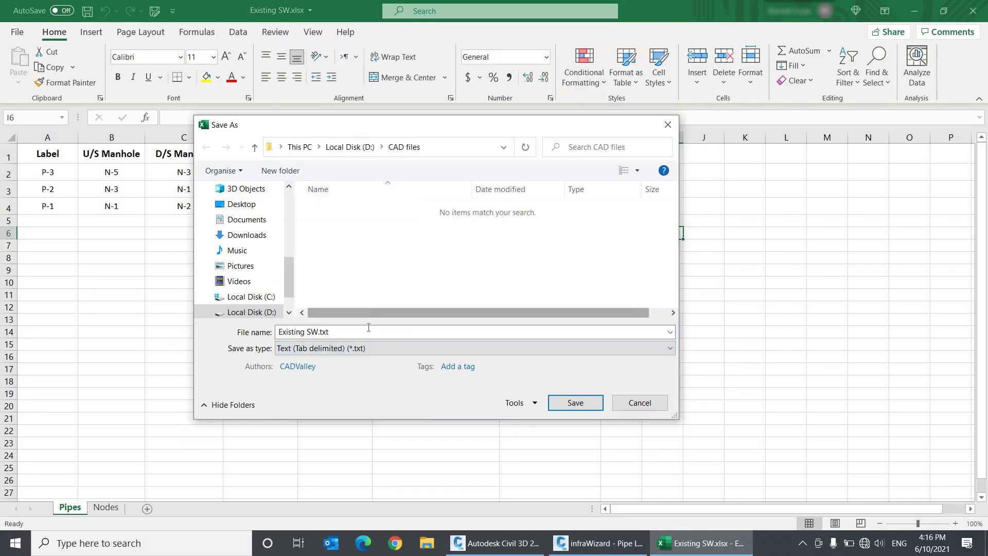
{"action": "key", "text": "End"}
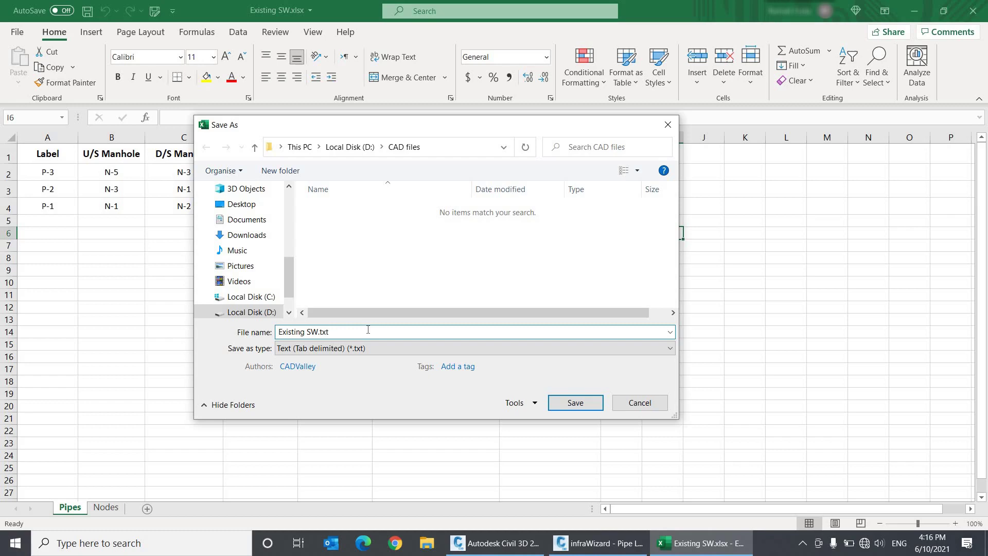
{"action": "key", "text": "BackSpace"}
{"action": "key", "text": "BackSpace"}
{"action": "key", "text": "BackSpace"}
{"action": "key", "text": "Return"}
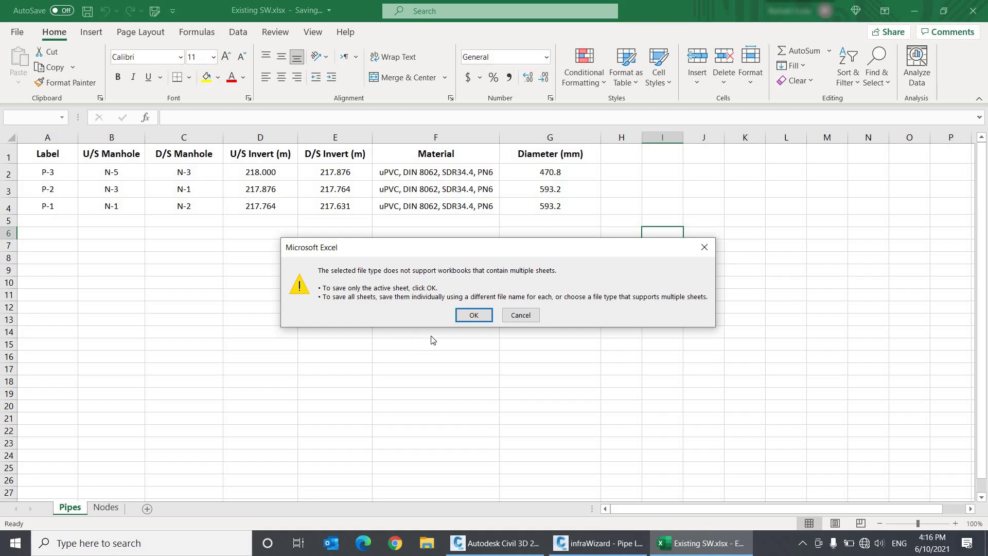
Step: Accept the single-sheet warning, then save the Nodes sheet as Existing SW - nodes.txt
{"action": "left_click", "coordinate": [464, 314]}
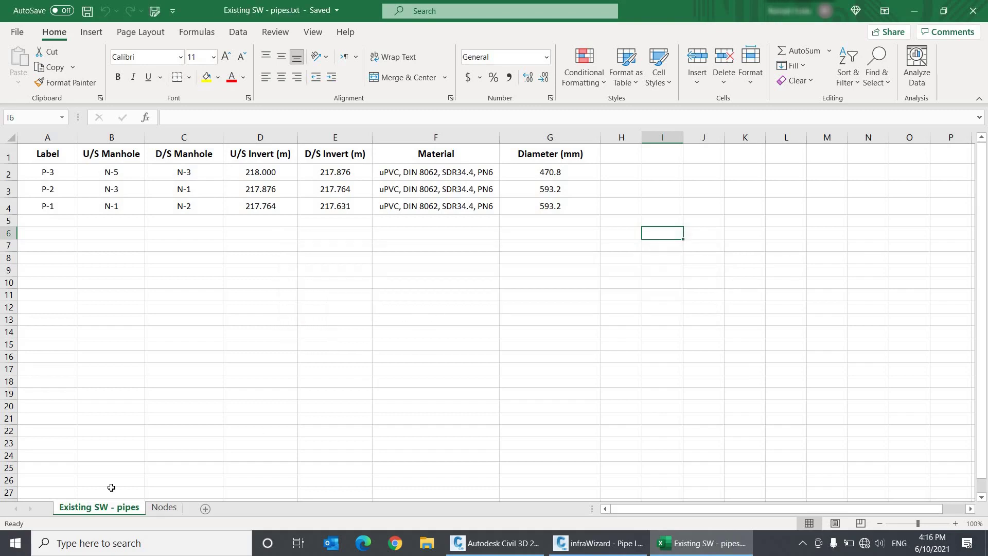
{"action": "left_click", "coordinate": [164, 508]}
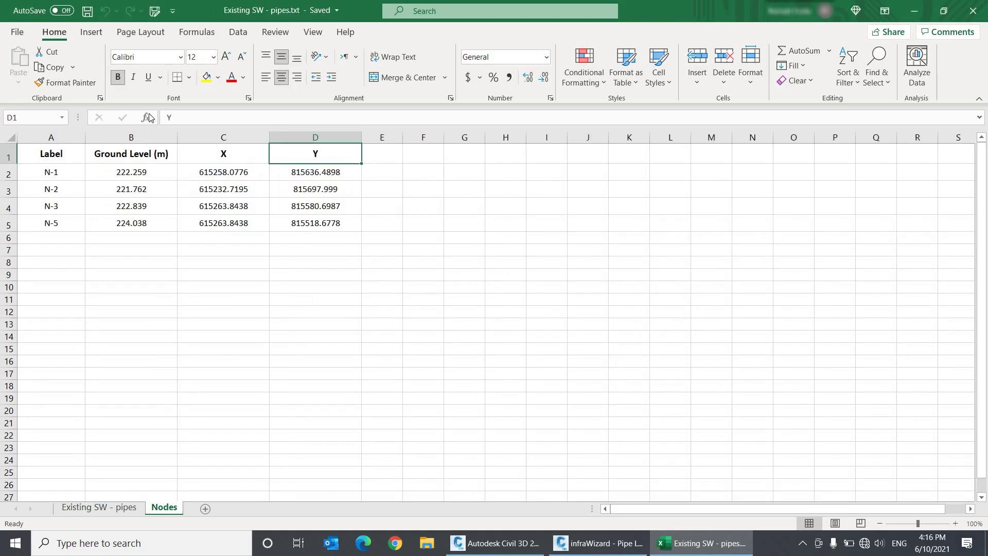
{"action": "left_click", "coordinate": [154, 11]}
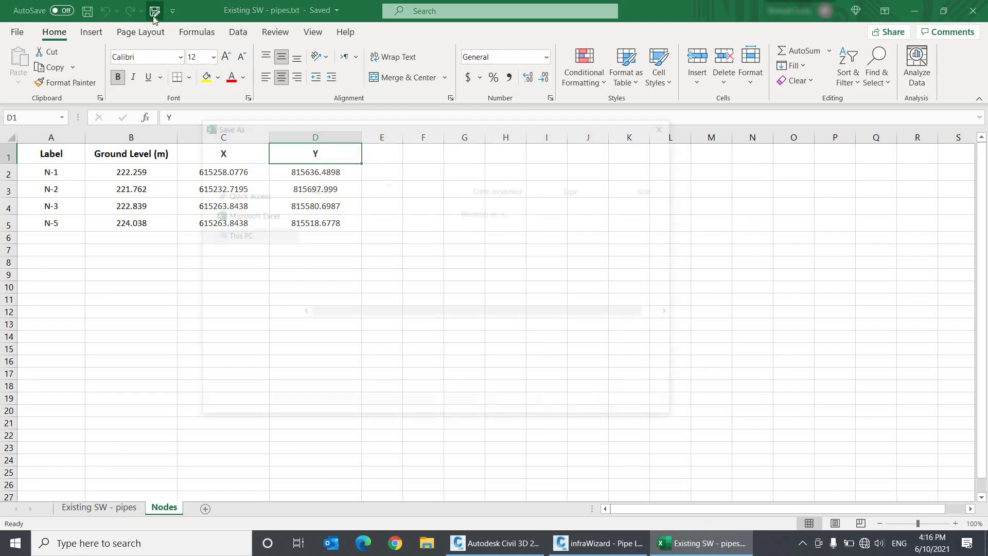
{"action": "left_click", "coordinate": [392, 329]}
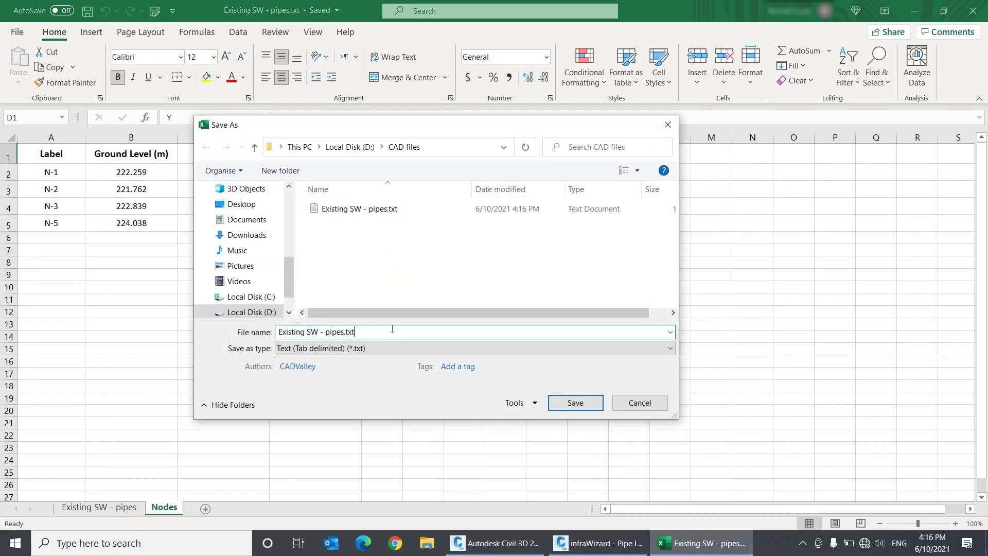
{"action": "key", "text": "BackSpace"}
{"action": "key", "text": "BackSpace"}
{"action": "key", "text": "BackSpace"}
{"action": "key", "text": "BackSpace"}
{"action": "key", "text": "BackSpace"}
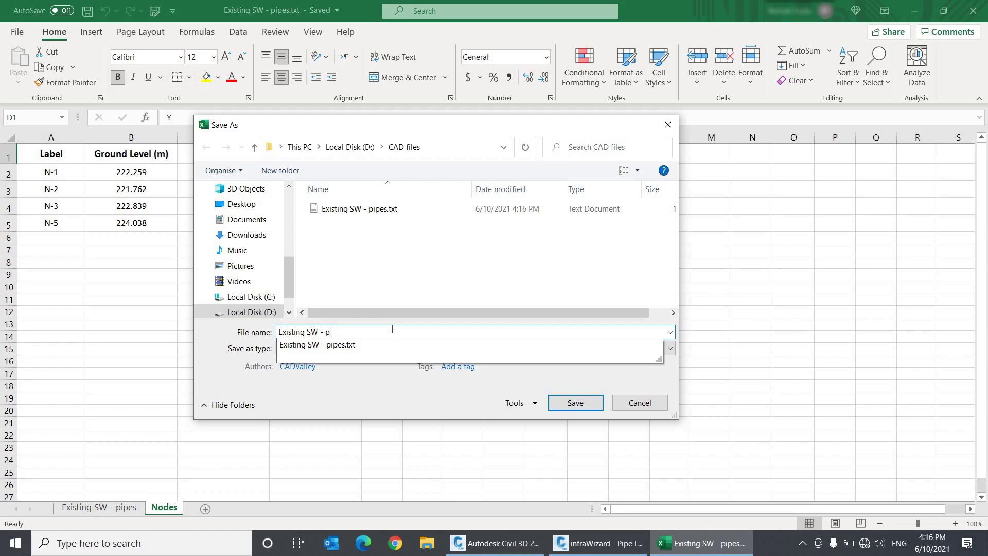
{"action": "type", "text": "nodes"}
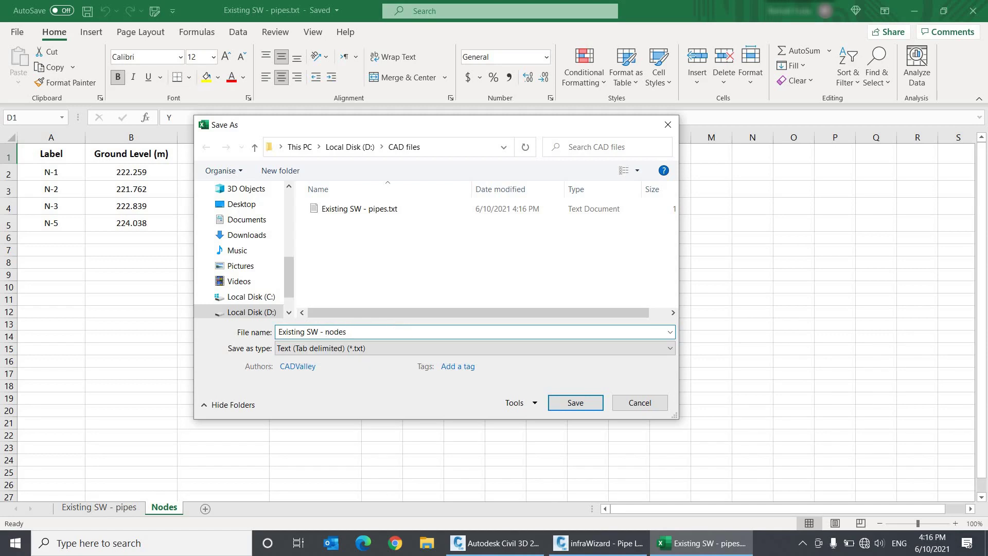
{"action": "left_click", "coordinate": [573, 403]}
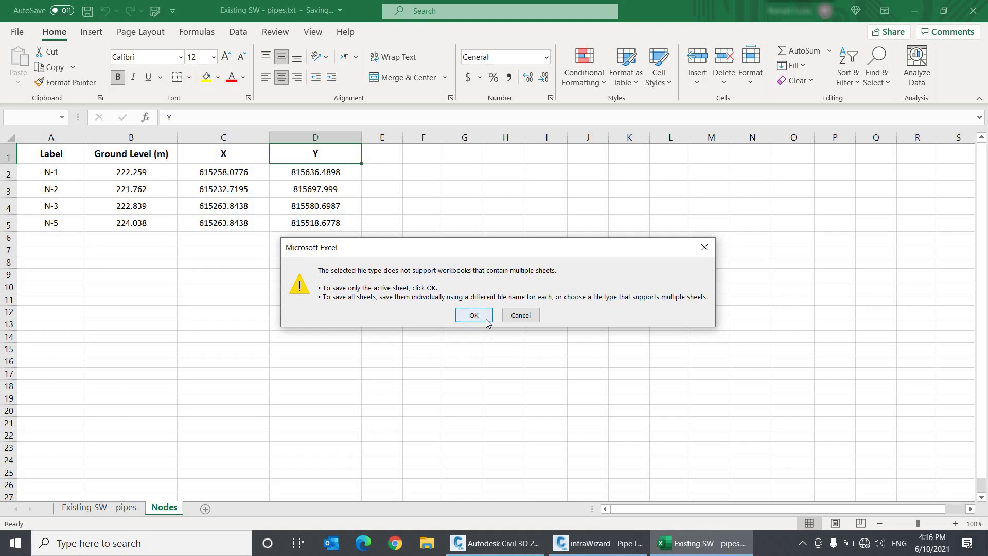
{"action": "left_click", "coordinate": [484, 316]}
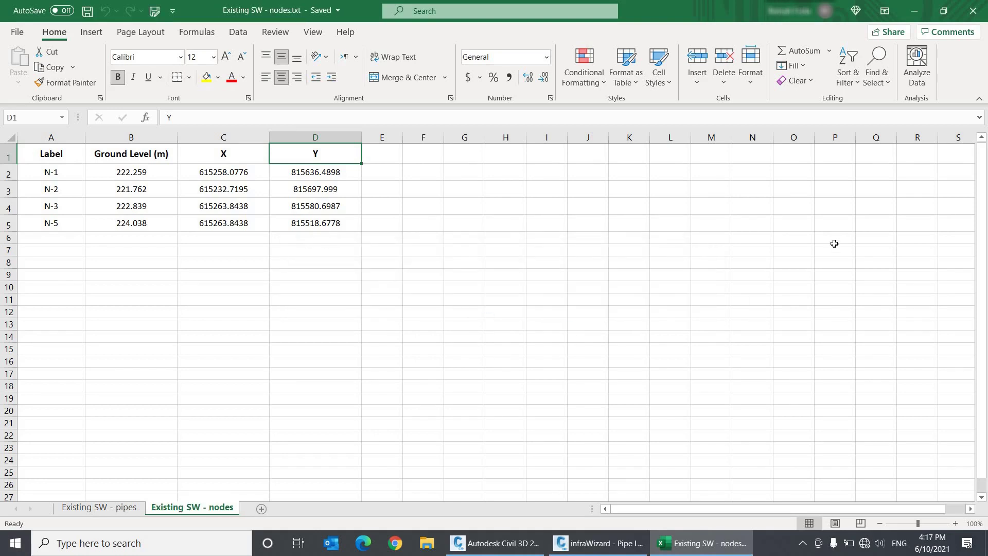
Step: Close Excel, cancel the Pipe Library, and start an infraWizard import from text files
{"action": "left_click", "coordinate": [973, 11]}
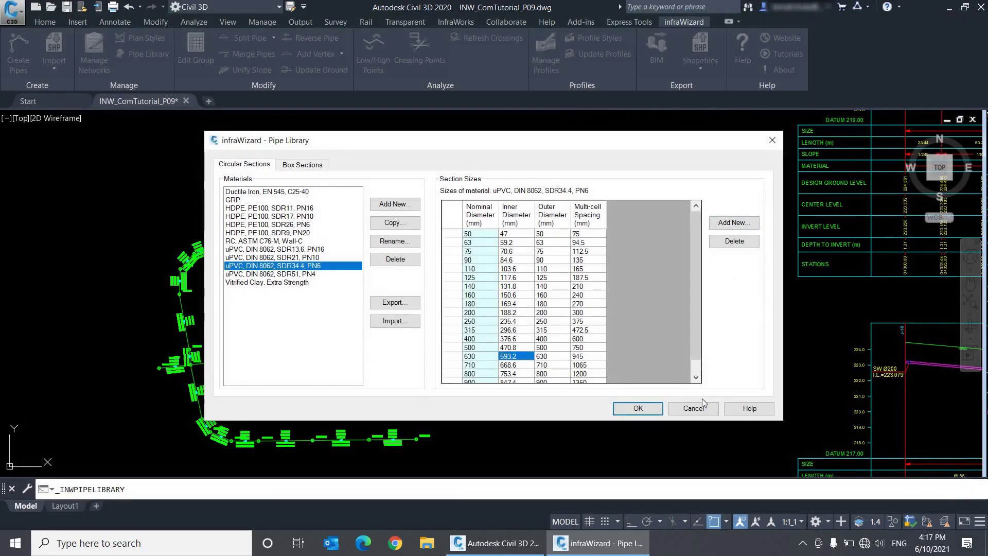
{"action": "left_click", "coordinate": [693, 409]}
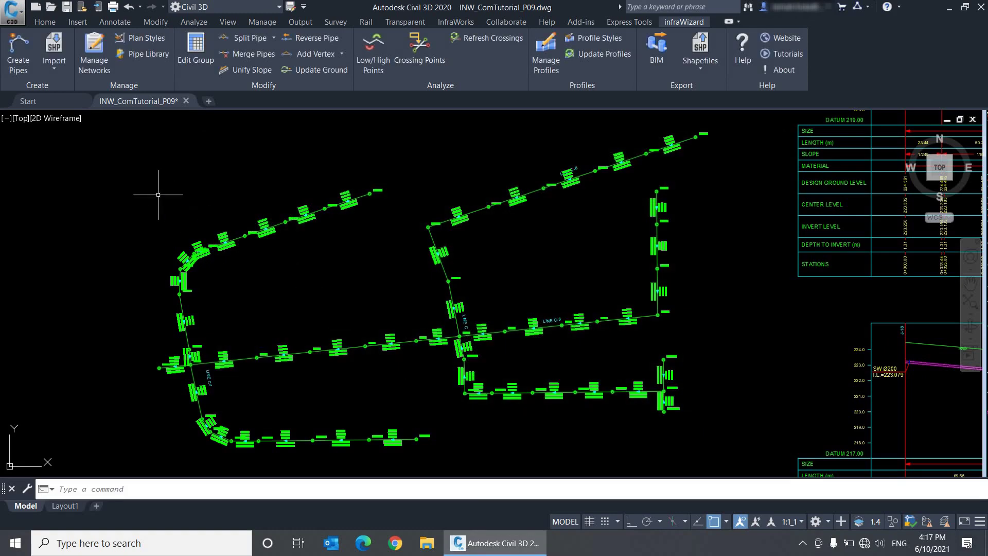
{"action": "left_click", "coordinate": [61, 71]}
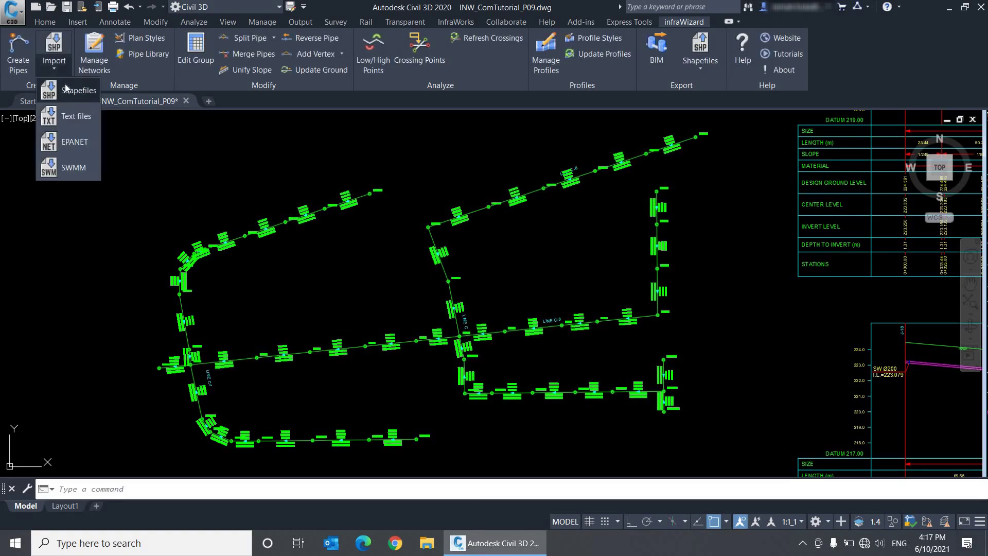
{"action": "left_click", "coordinate": [74, 119]}
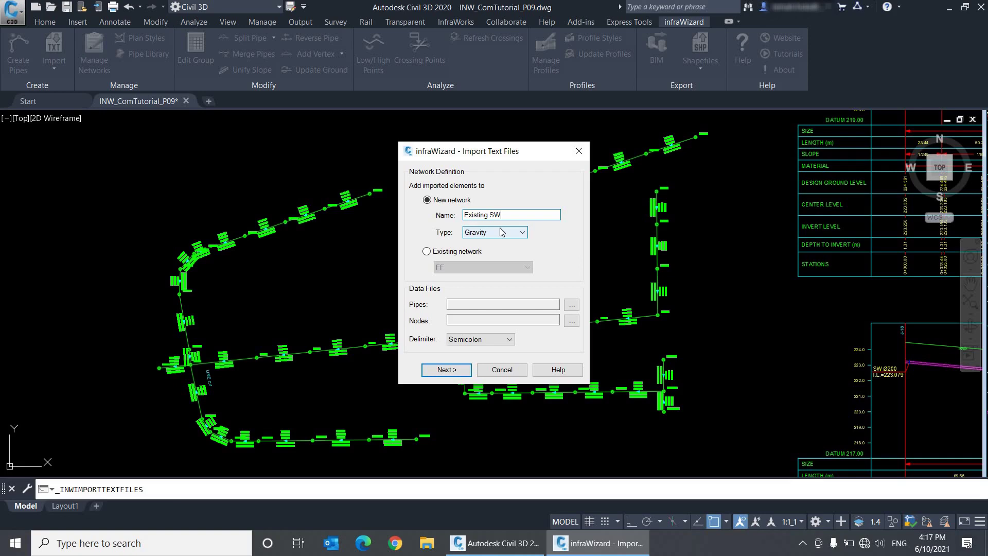
Step: Pick Existing SW - pipes.txt and Existing SW - nodes.txt with a Tab delimiter, then continue
{"action": "left_click", "coordinate": [573, 305]}
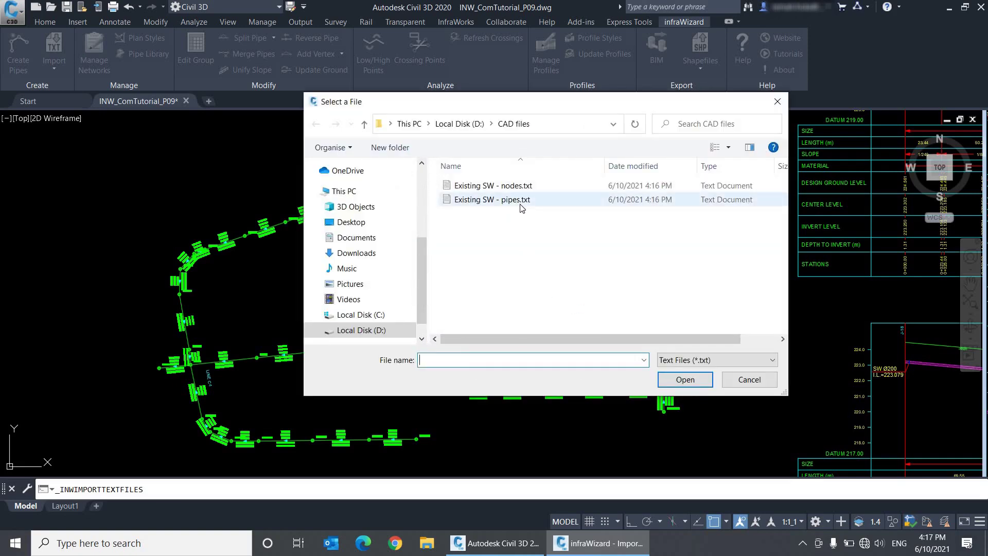
{"action": "double_click", "coordinate": [521, 201]}
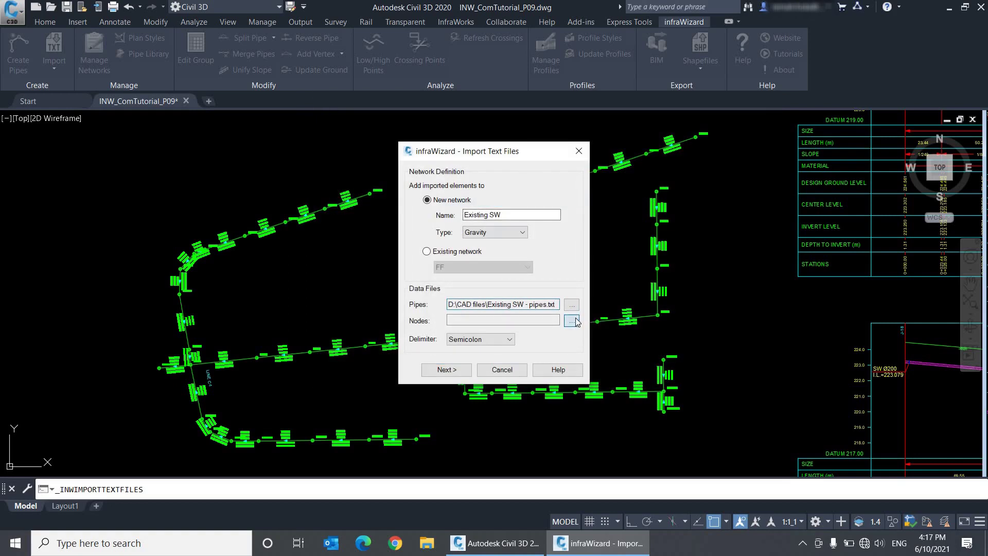
{"action": "left_click", "coordinate": [572, 321]}
{"action": "double_click", "coordinate": [527, 189]}
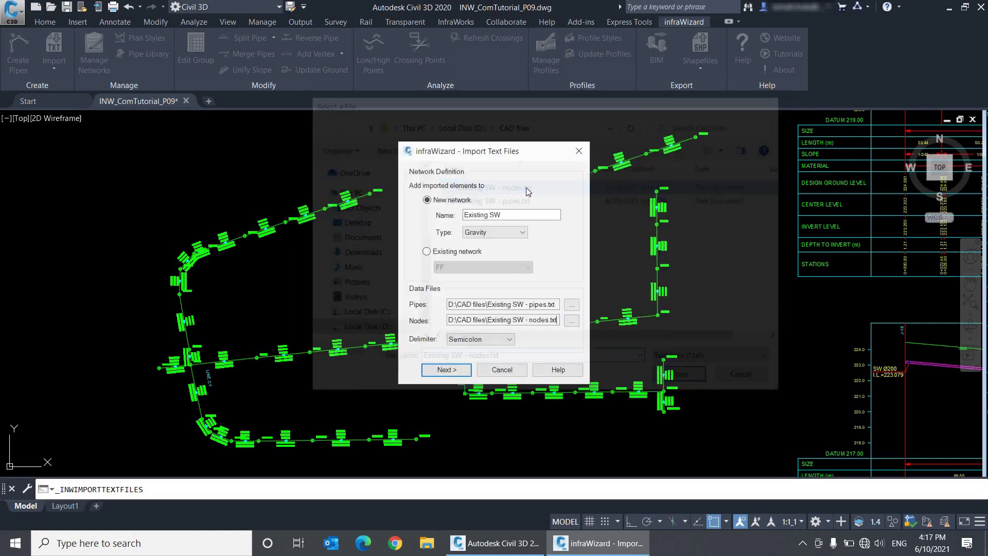
{"action": "left_click", "coordinate": [503, 342]}
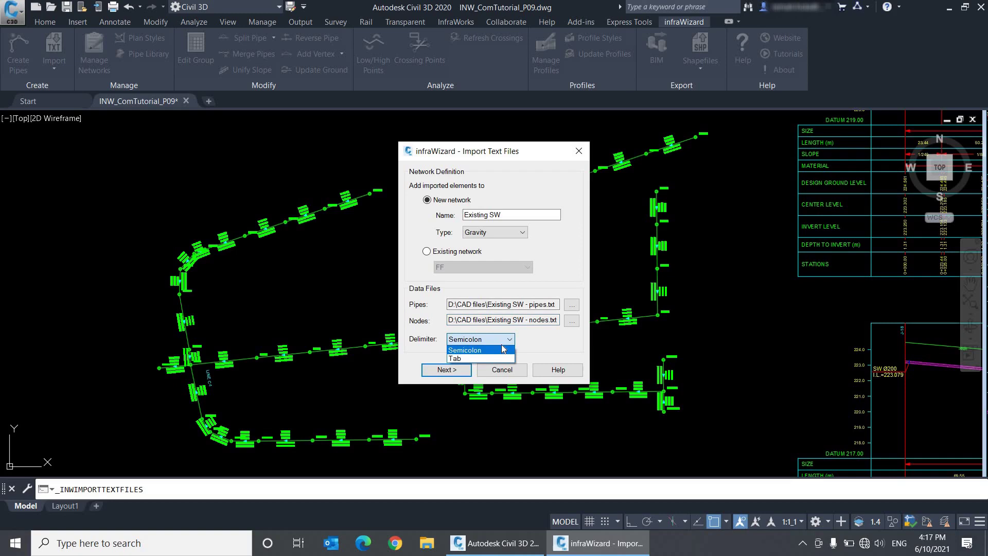
{"action": "left_click", "coordinate": [504, 359]}
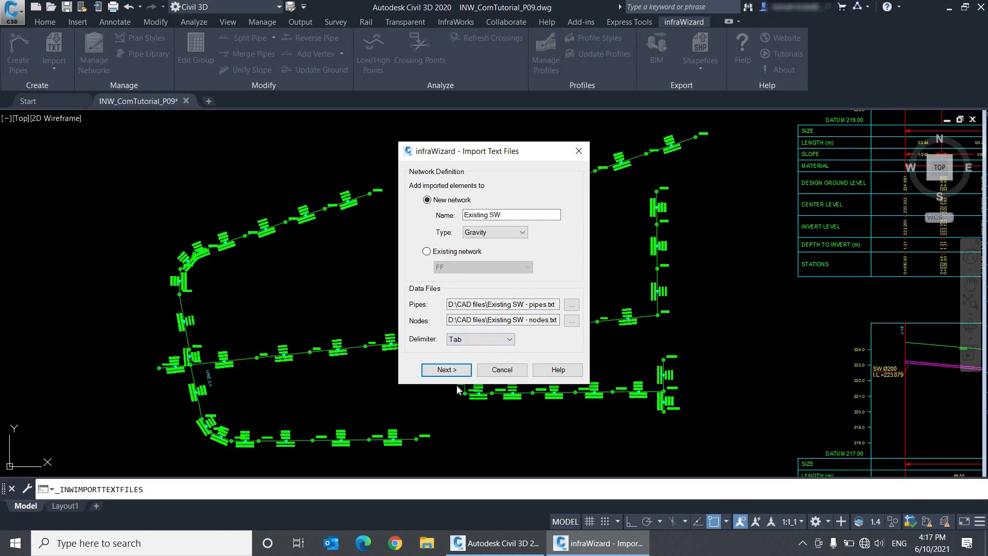
{"action": "left_click", "coordinate": [445, 370]}
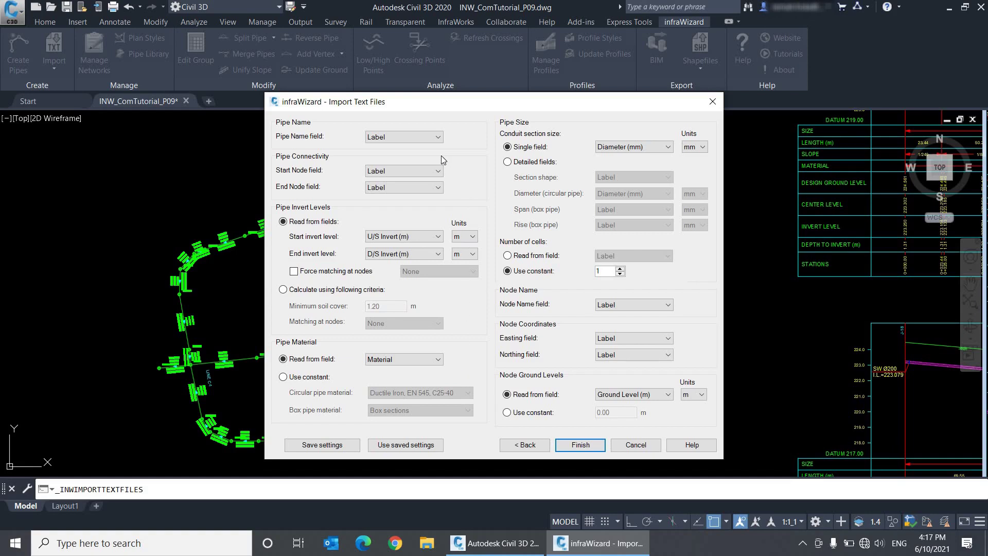
Step: Map pipe name to Label, start node to U/S Manhole, end node to D/S Manhole
{"action": "left_click", "coordinate": [439, 138]}
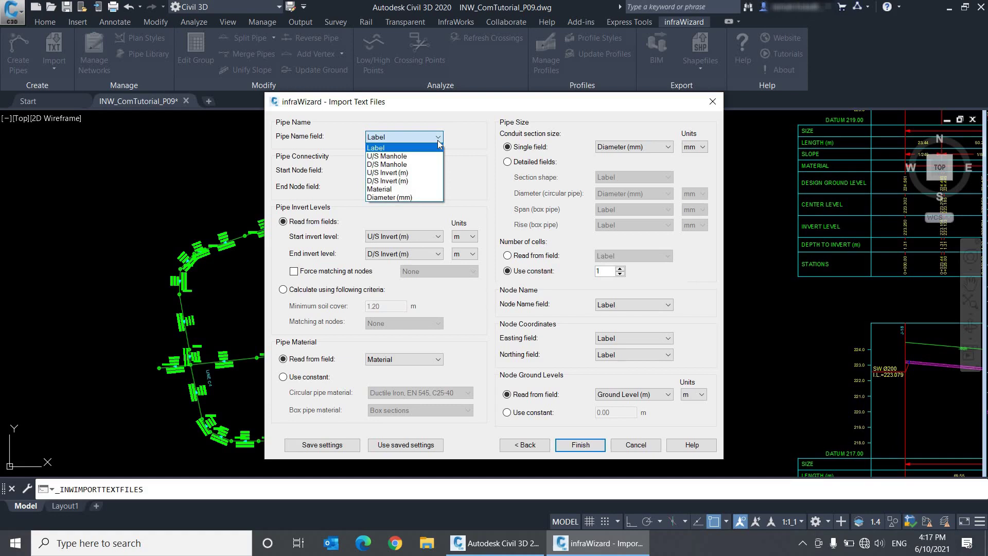
{"action": "left_click", "coordinate": [439, 138]}
{"action": "left_click", "coordinate": [439, 172]}
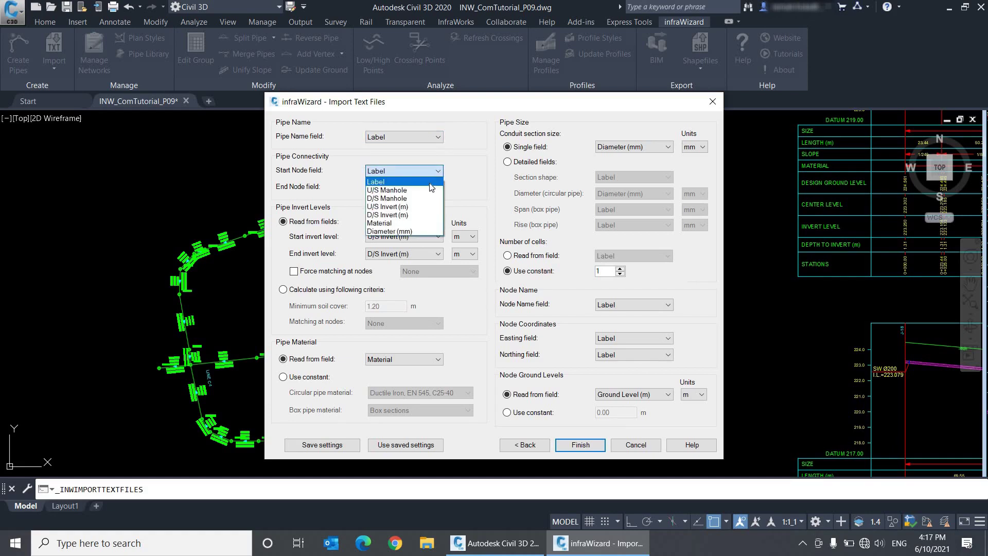
{"action": "left_click", "coordinate": [428, 190]}
{"action": "left_click", "coordinate": [430, 188]}
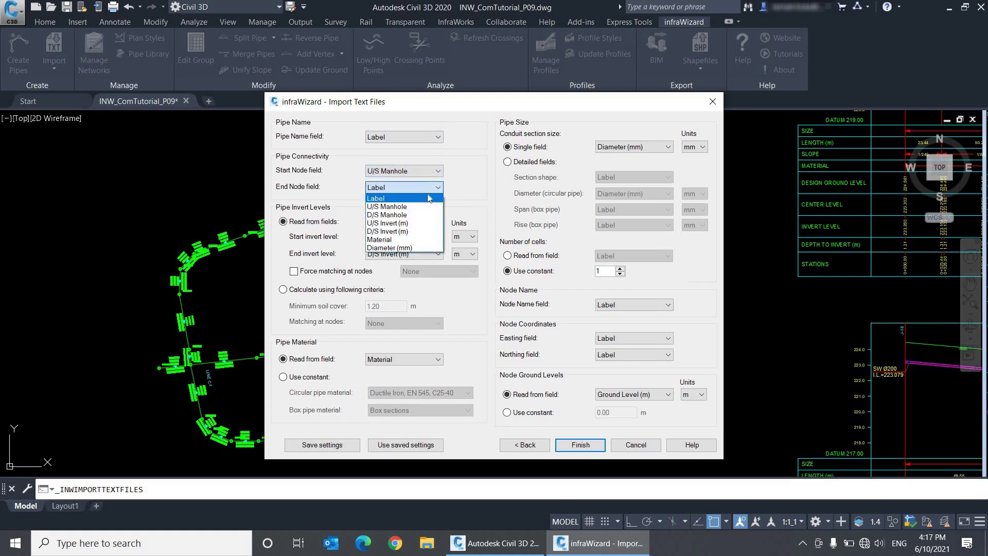
{"action": "left_click", "coordinate": [427, 215]}
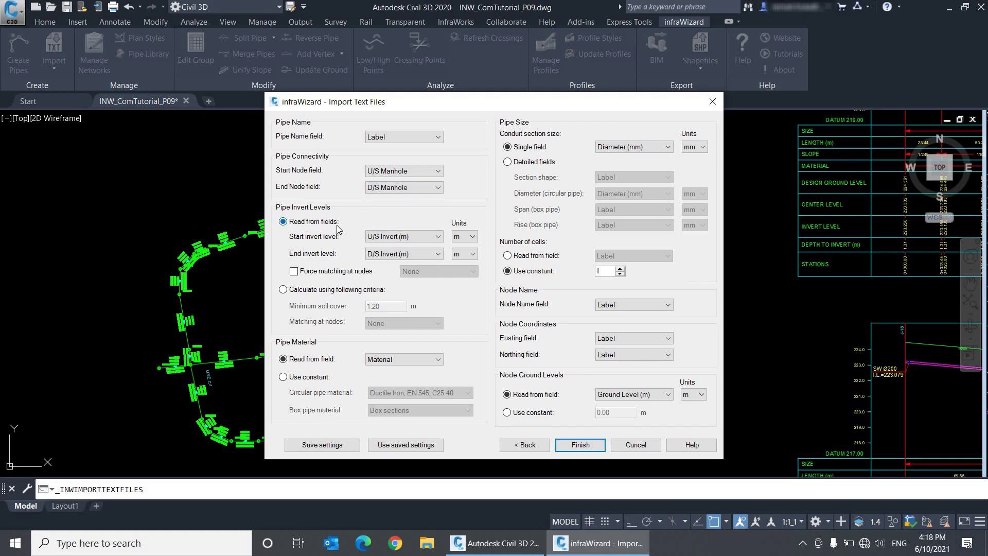
Step: Calculate invert levels from criteria with a 1.20 m minimum soil cover
{"action": "left_click", "coordinate": [345, 292]}
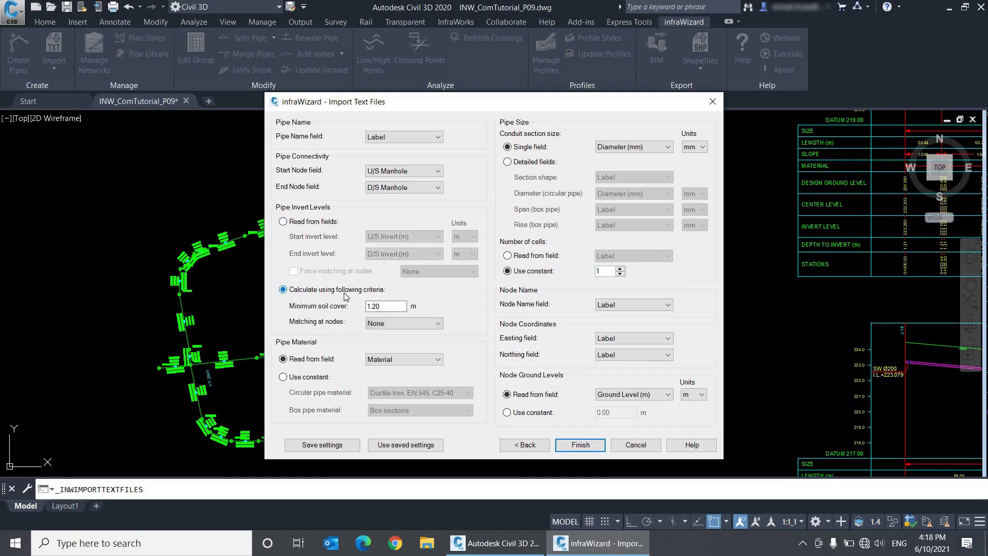
{"action": "left_click", "coordinate": [330, 225]}
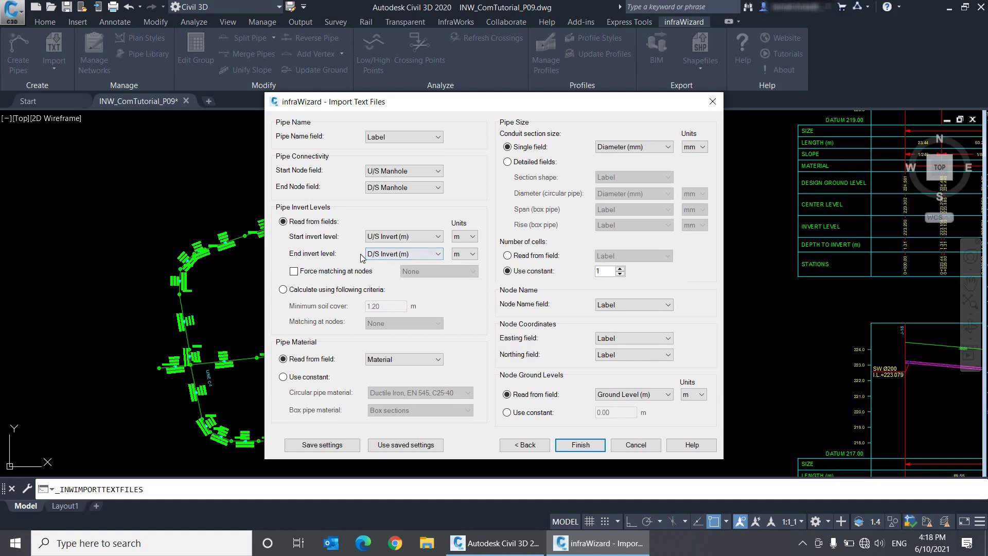
{"action": "left_click", "coordinate": [348, 290]}
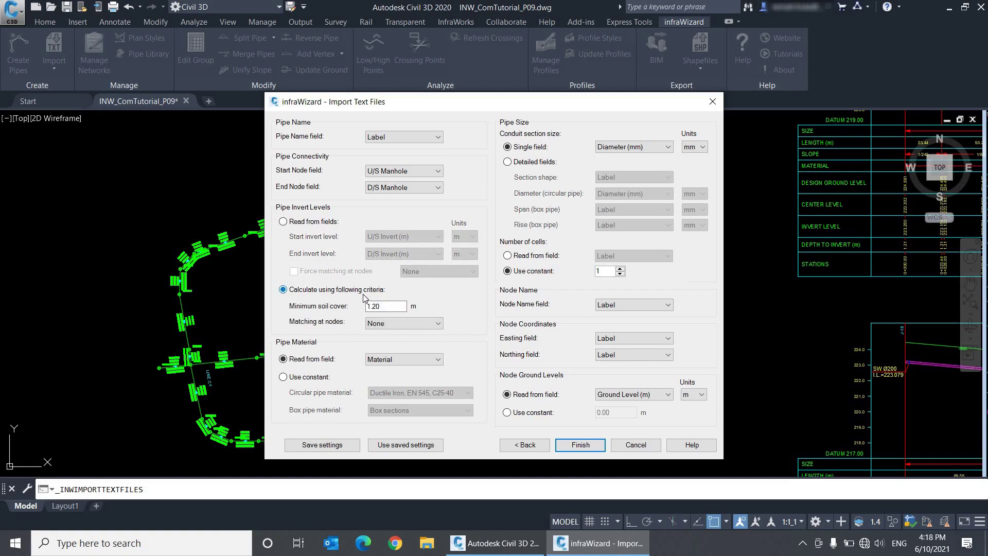
{"action": "left_click", "coordinate": [386, 306]}
{"action": "left_click_drag", "start_coordinate": [386, 307], "coordinate": [363, 307]}
{"action": "left_click", "coordinate": [398, 324]}
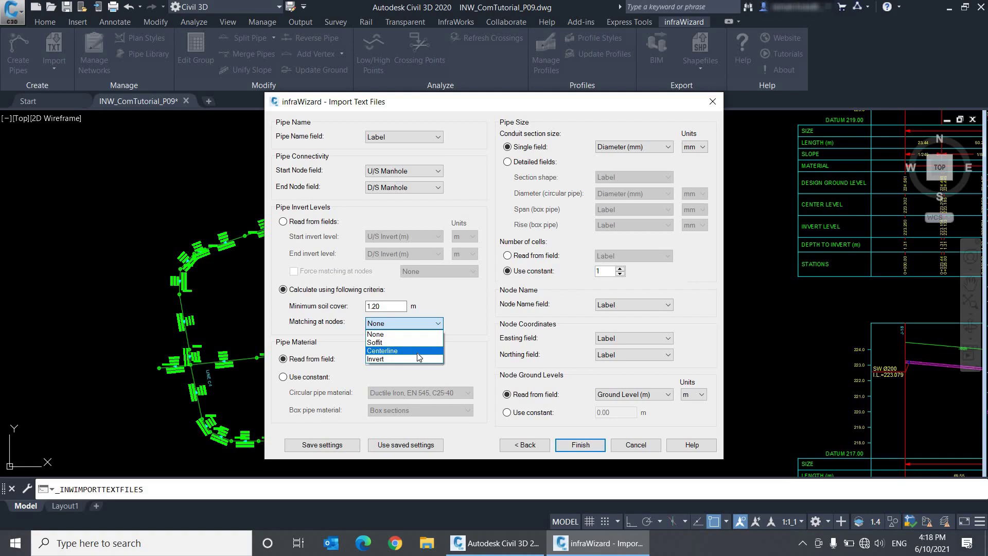
Step: Read pipe inverts from U/S Invert (m) and D/S Invert (m), with Force matching left off
{"action": "left_click", "coordinate": [336, 306]}
{"action": "left_click", "coordinate": [314, 225]}
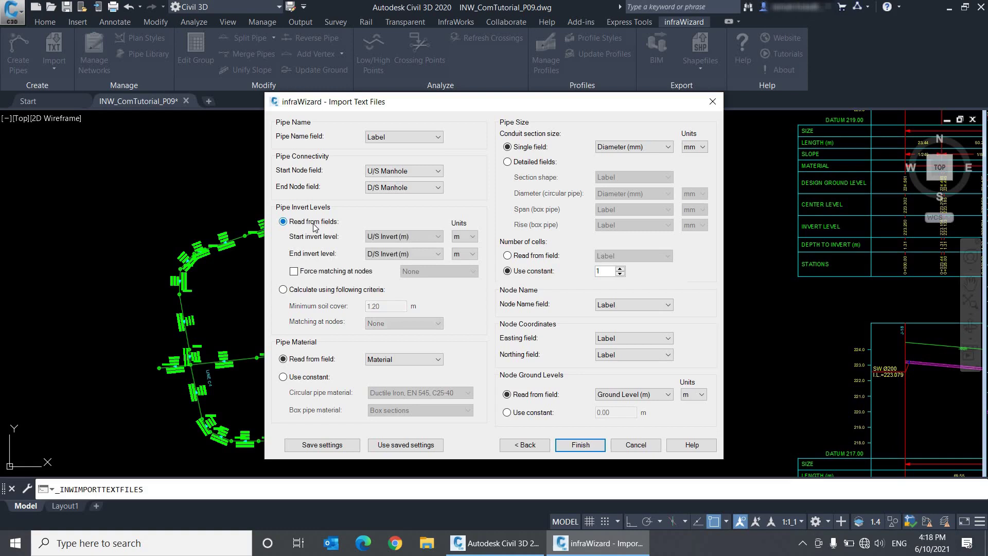
{"action": "left_click", "coordinate": [405, 238]}
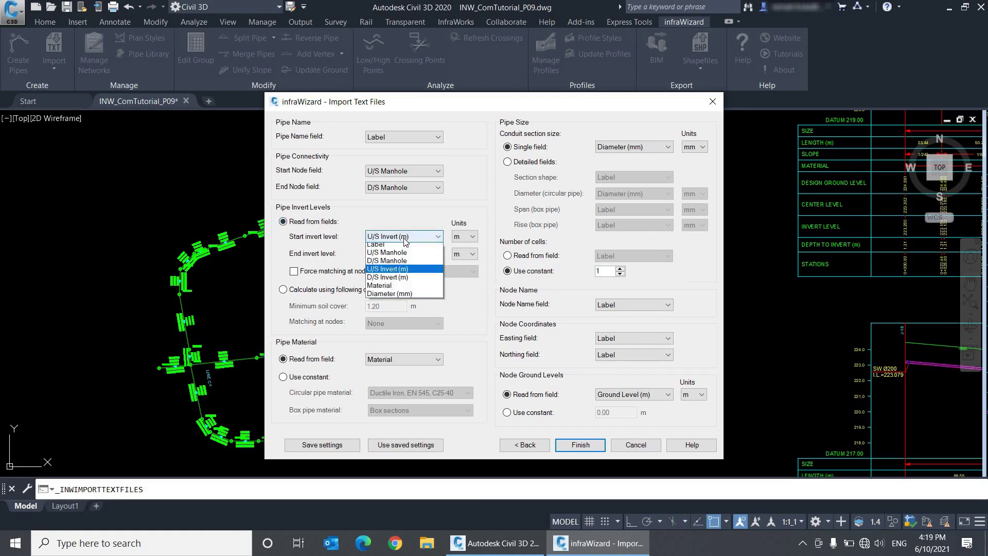
{"action": "left_click", "coordinate": [420, 239]}
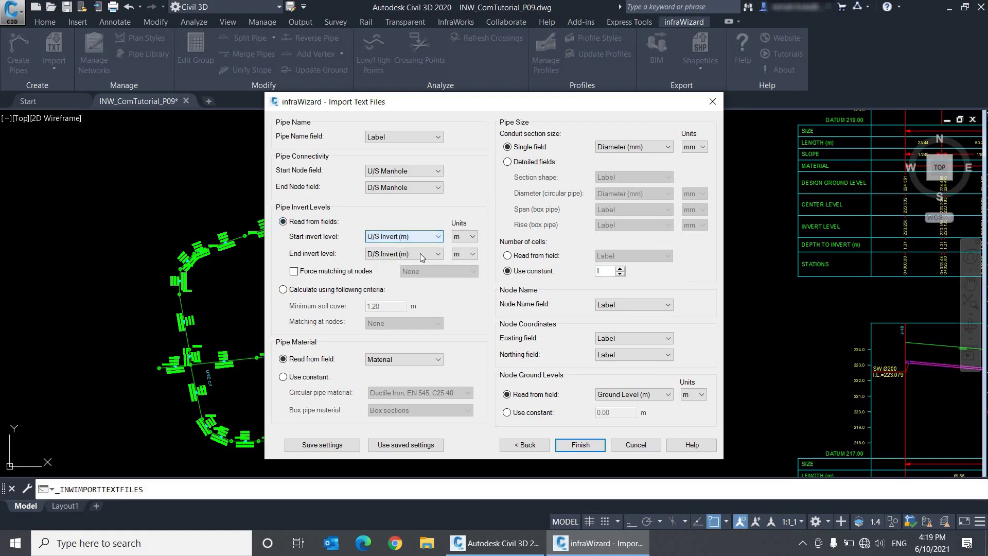
{"action": "left_click", "coordinate": [366, 275]}
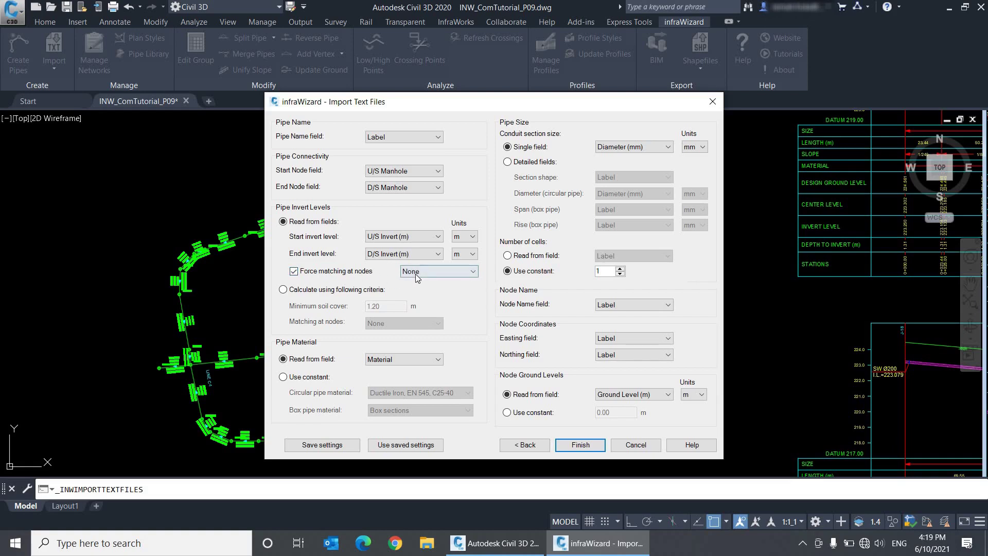
{"action": "left_click", "coordinate": [415, 274]}
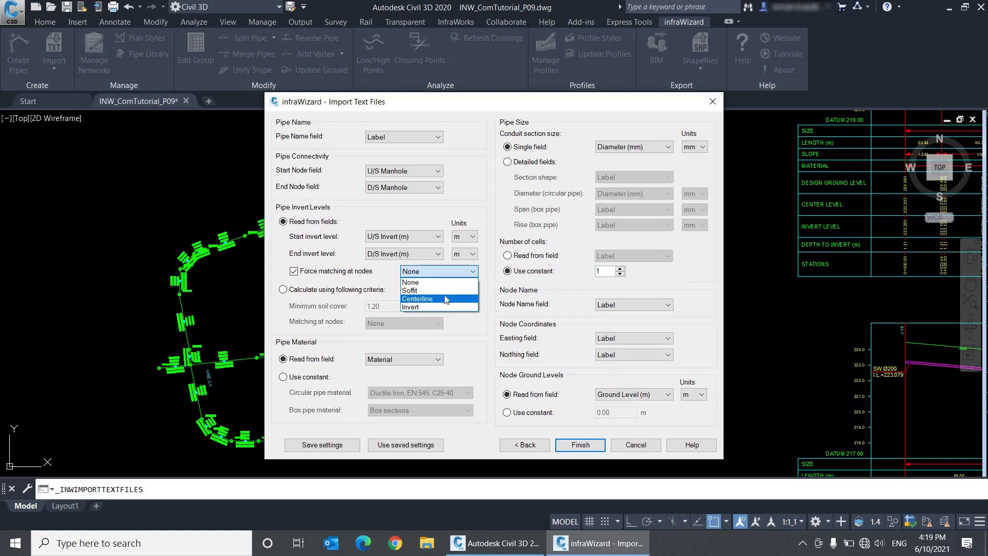
{"action": "left_click", "coordinate": [458, 271]}
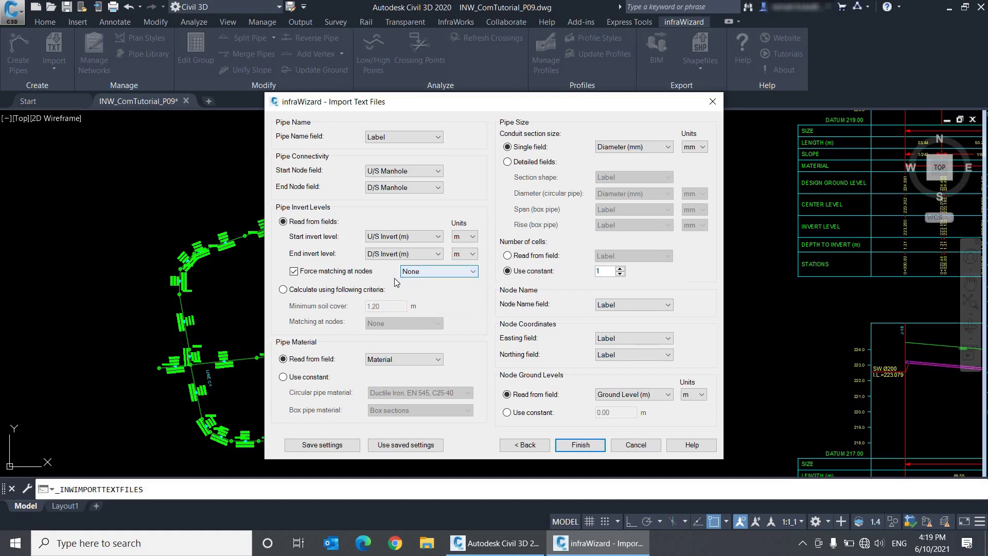
{"action": "left_click", "coordinate": [367, 276]}
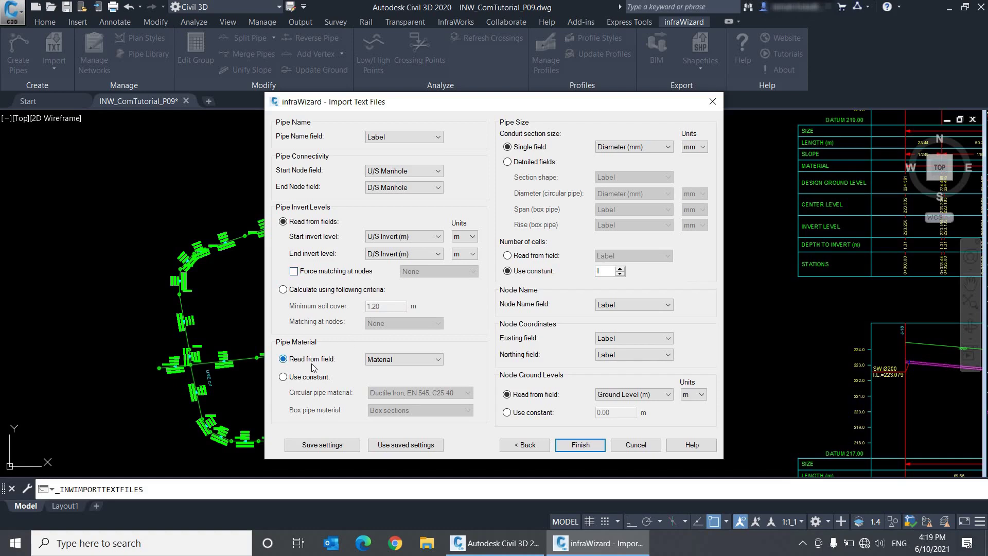
Step: Keep pipe material read from the Material field rather than a constant Ductile Iron material
{"action": "left_click", "coordinate": [413, 359]}
{"action": "left_click", "coordinate": [412, 359]}
{"action": "left_click", "coordinate": [316, 379]}
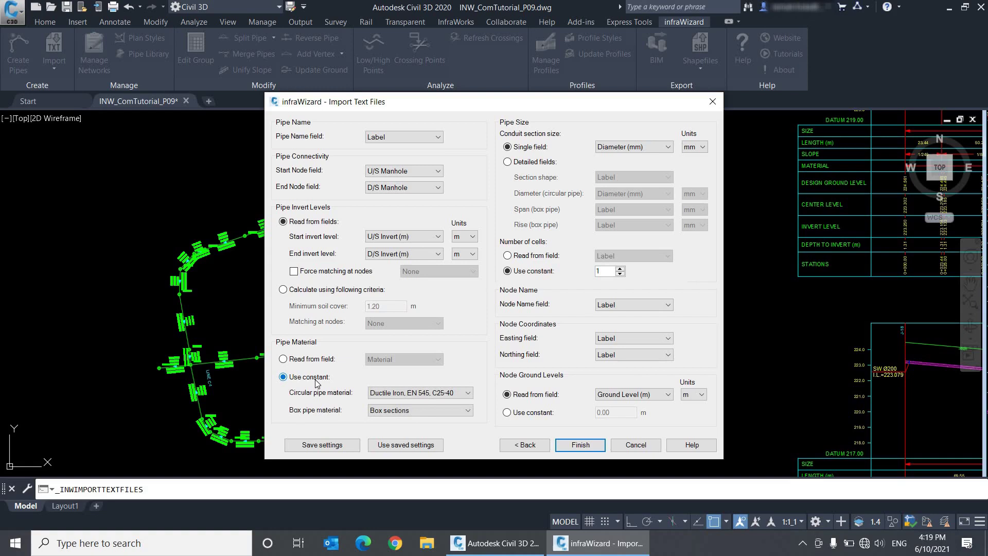
{"action": "left_click", "coordinate": [389, 394]}
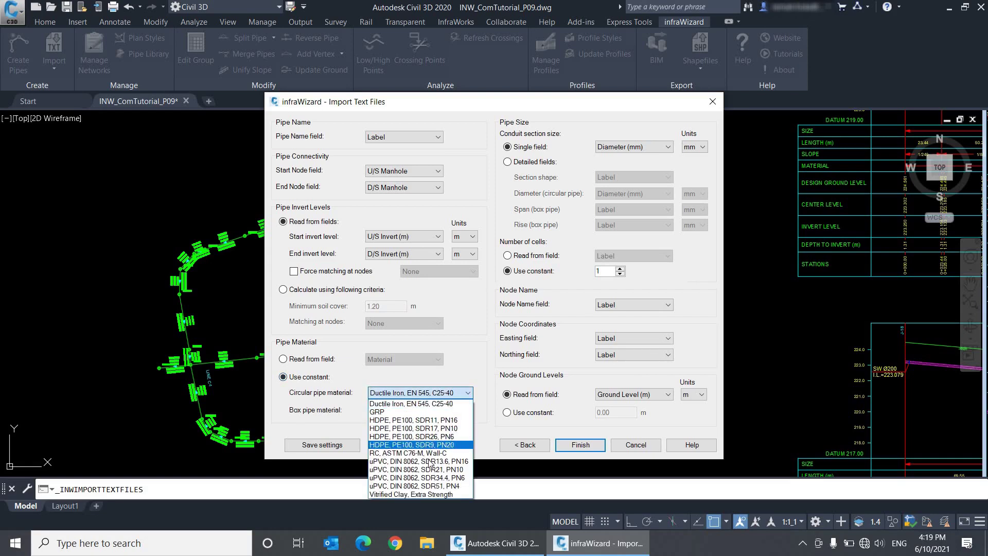
{"action": "left_click", "coordinate": [431, 382]}
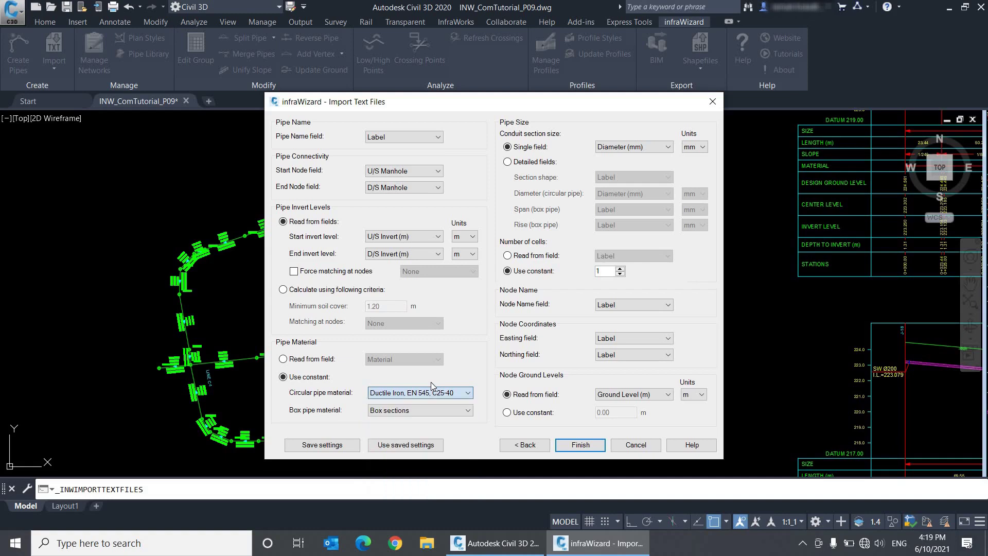
{"action": "left_click", "coordinate": [331, 359]}
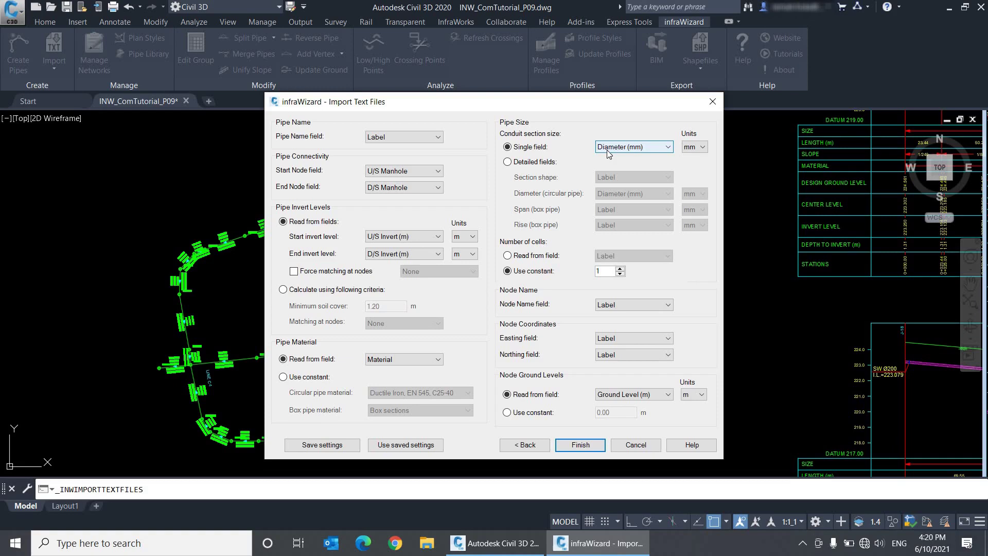
{"action": "left_click", "coordinate": [547, 162]}
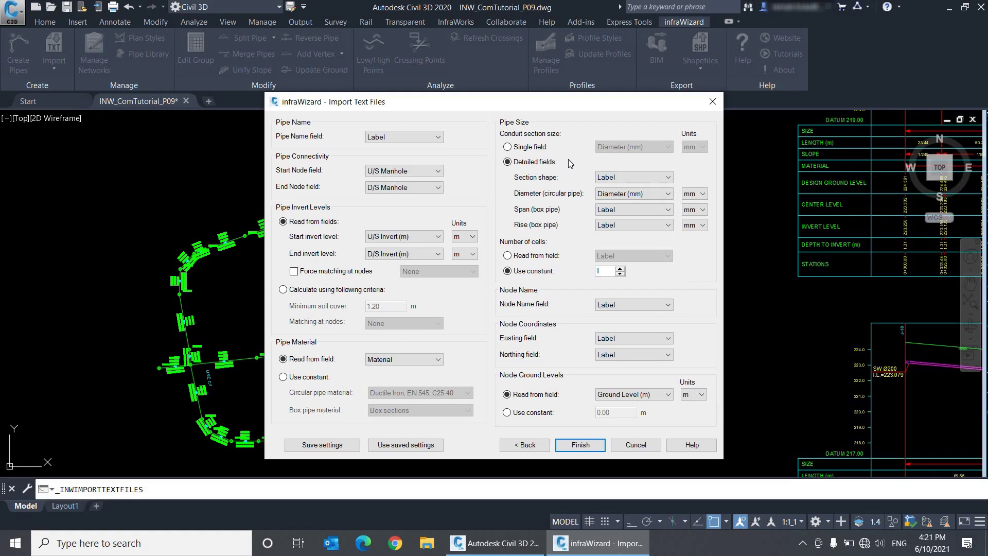
{"action": "left_click", "coordinate": [543, 149]}
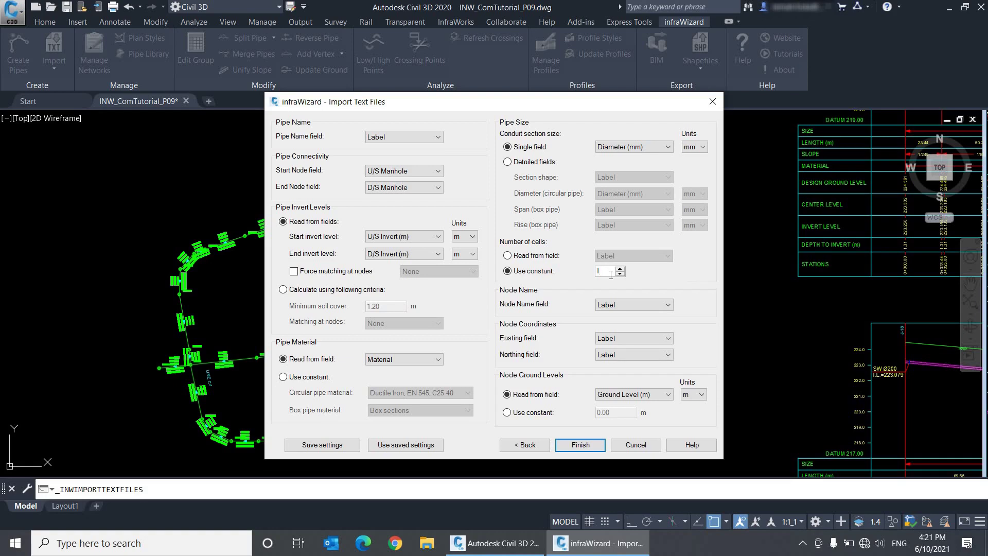
{"action": "left_click", "coordinate": [602, 275]}
Step: Map node names to Label, easting to X, northing to Y, and ground levels to Ground Level (m)
{"action": "left_click", "coordinate": [615, 304]}
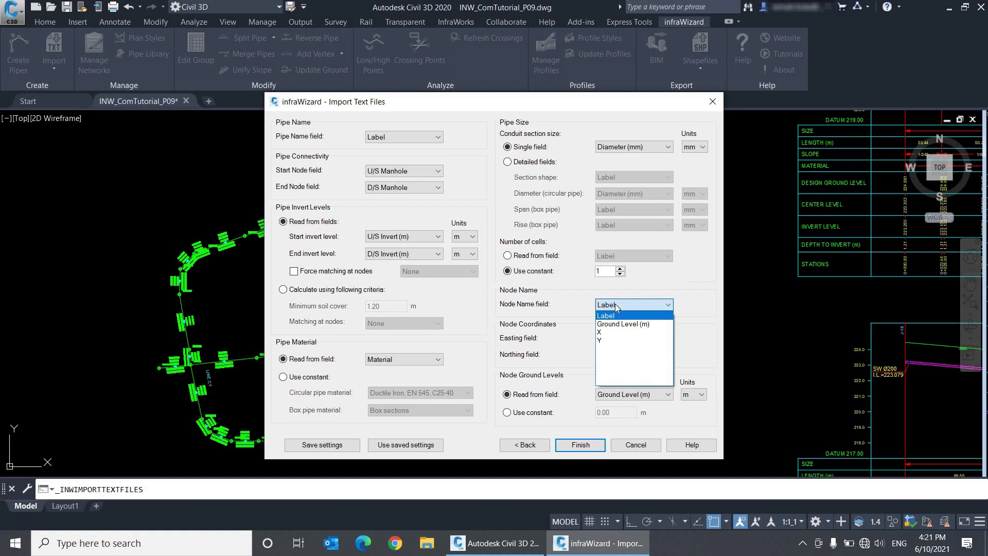
{"action": "left_click", "coordinate": [616, 304]}
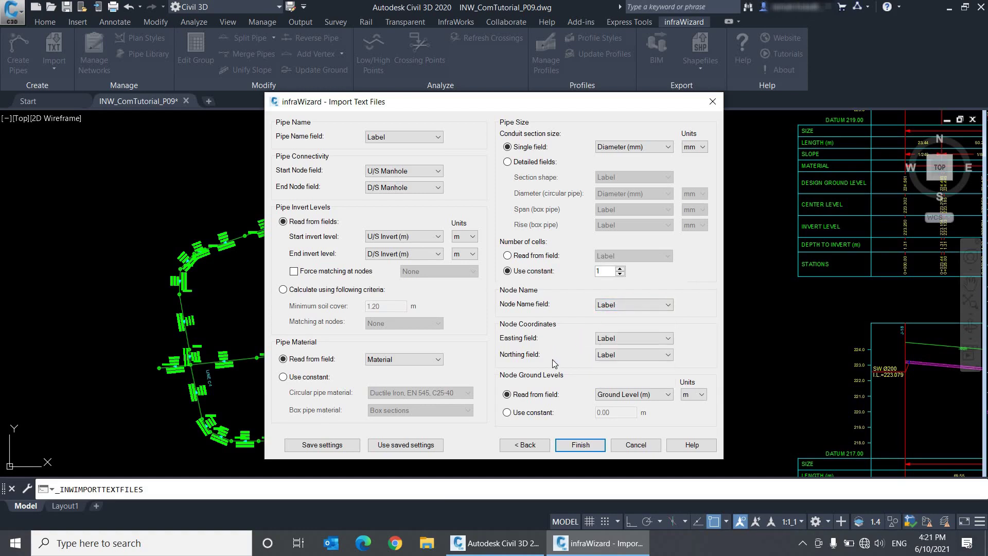
{"action": "left_click", "coordinate": [618, 338]}
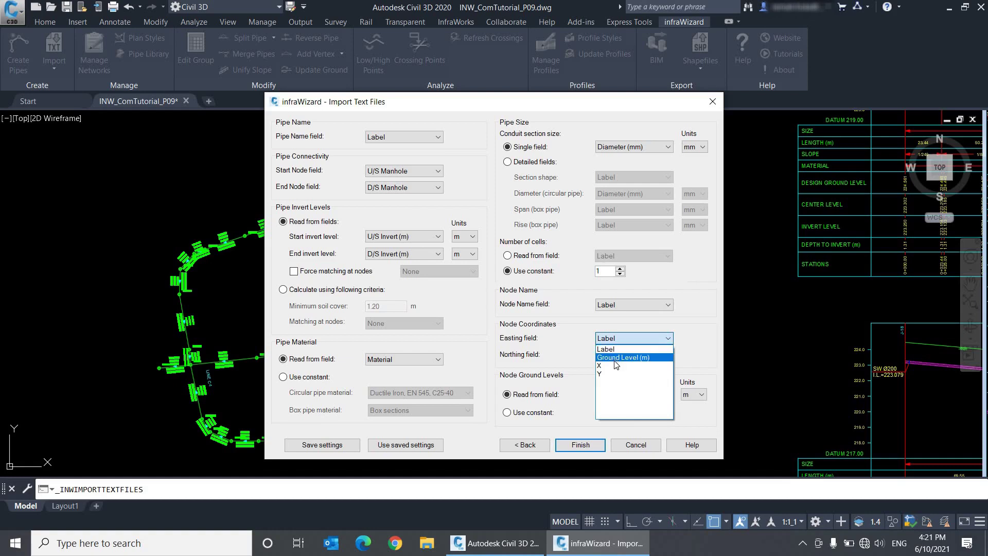
{"action": "left_click", "coordinate": [617, 365]}
{"action": "left_click", "coordinate": [617, 356]}
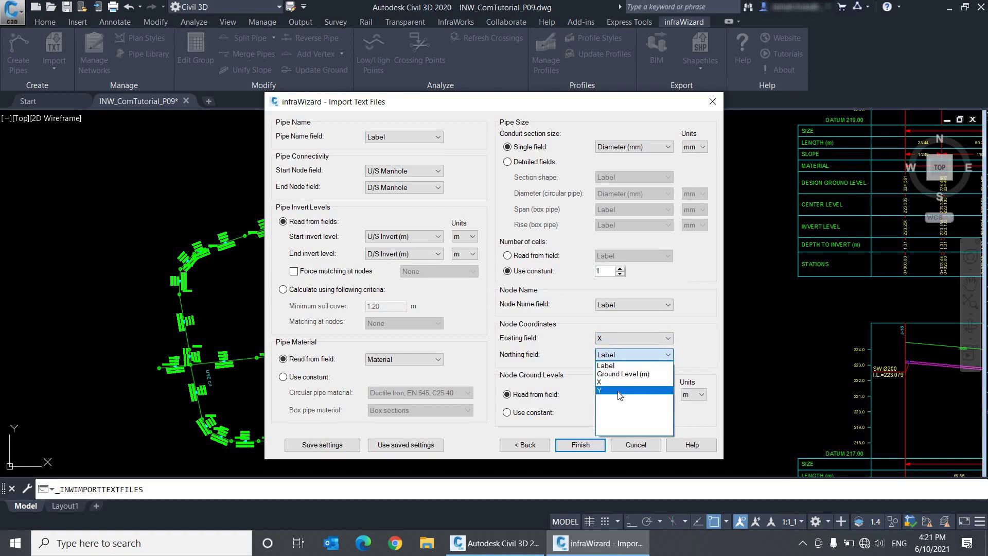
{"action": "left_click", "coordinate": [619, 393]}
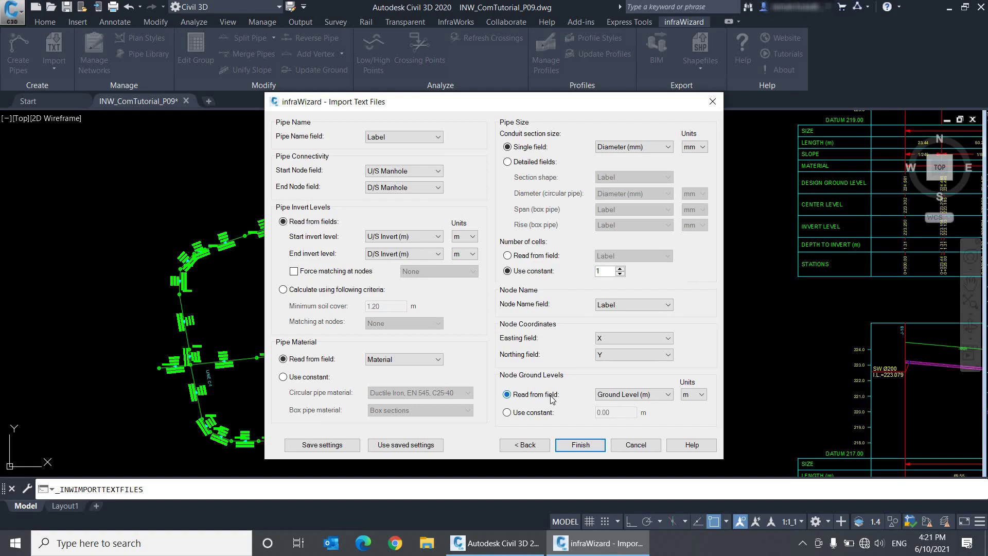
{"action": "left_click", "coordinate": [553, 412]}
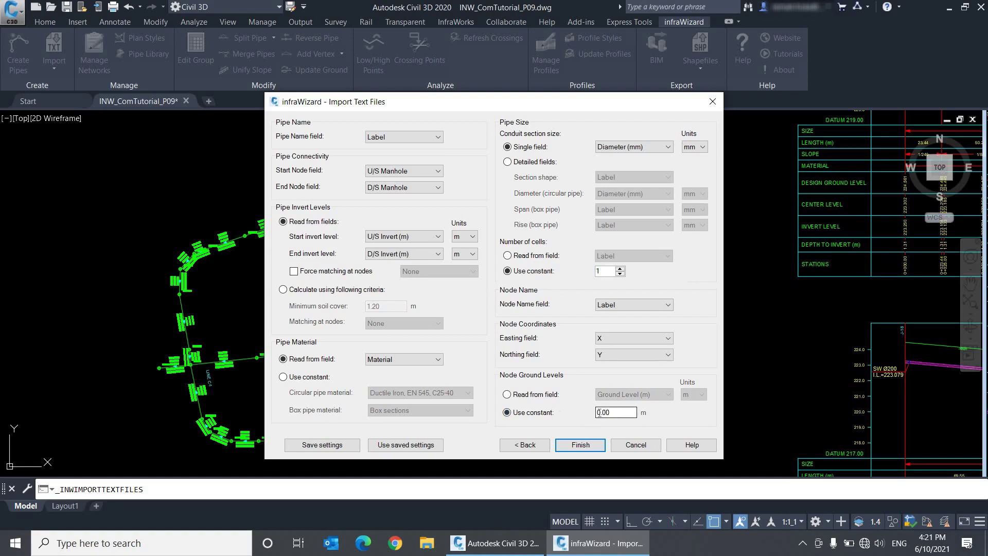
{"action": "left_click", "coordinate": [554, 395]}
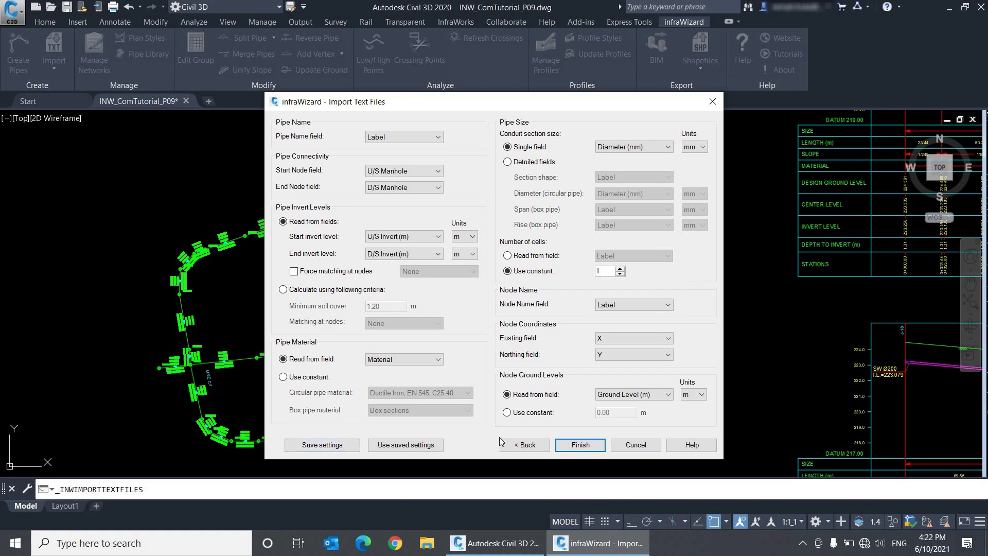
Step: Finish the import and bring the new Ø630 mm pipe labels near N-3 and MH-K-4 into view
{"action": "left_click", "coordinate": [572, 445]}
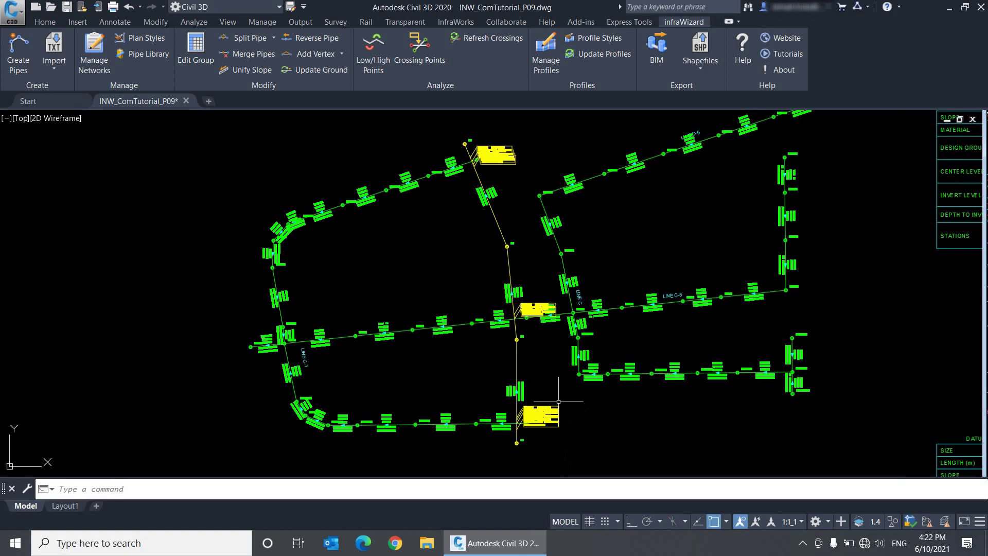
{"action": "scroll", "coordinate": [519, 258], "scroll_direction": "up", "scroll_amount": 5}
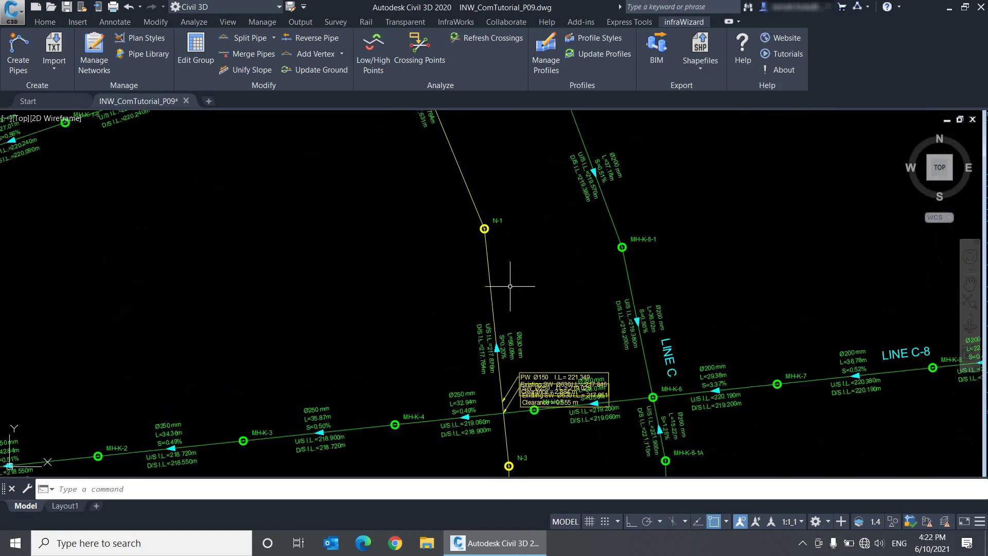
{"action": "scroll", "coordinate": [504, 339], "scroll_direction": "up", "scroll_amount": 3}
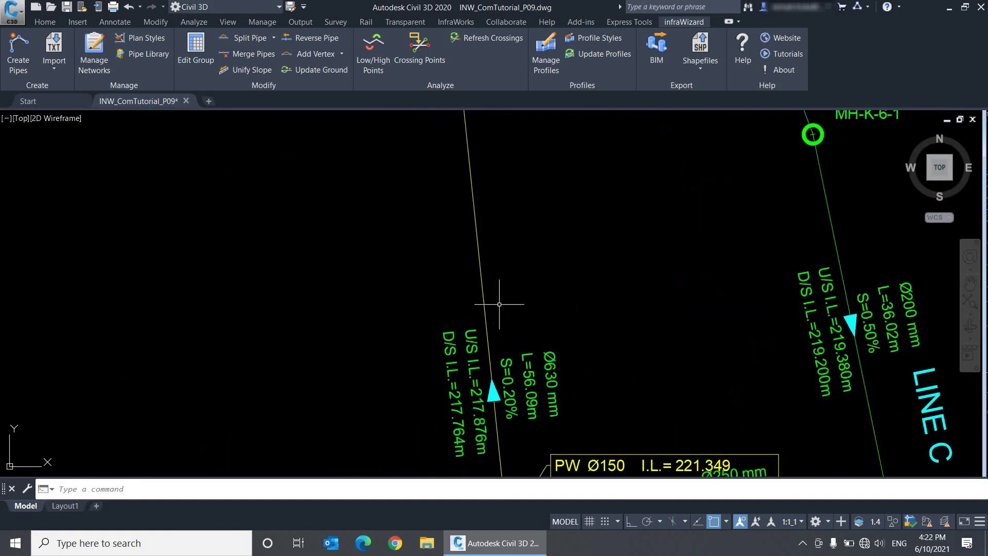
{"action": "left_click_drag", "start_coordinate": [513, 298], "coordinate": [504, 158]}
{"action": "left_click_drag", "start_coordinate": [528, 389], "coordinate": [508, 142]}
{"action": "mouse_move", "coordinate": [526, 311]}
{"action": "left_mouse_down"}
{"action": "mouse_move", "coordinate": [525, 132]}
{"action": "mouse_move", "coordinate": [527, 353]}
{"action": "left_mouse_up"}
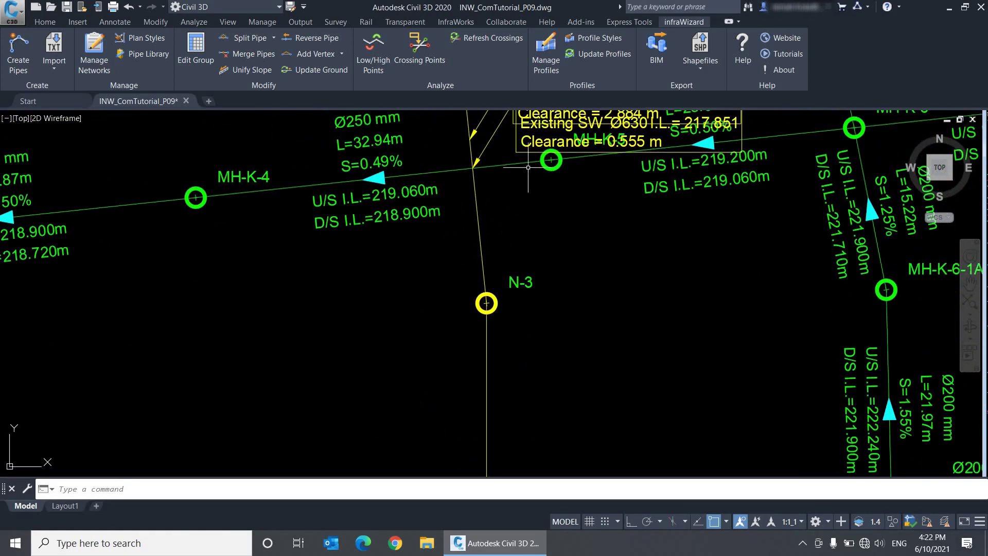
{"action": "mouse_move", "coordinate": [530, 175]}
{"action": "left_mouse_down"}
{"action": "mouse_move", "coordinate": [540, 328]}
{"action": "mouse_move", "coordinate": [527, 354]}
{"action": "left_mouse_up"}
{"action": "scroll", "coordinate": [545, 214], "scroll_direction": "up", "scroll_amount": 4}
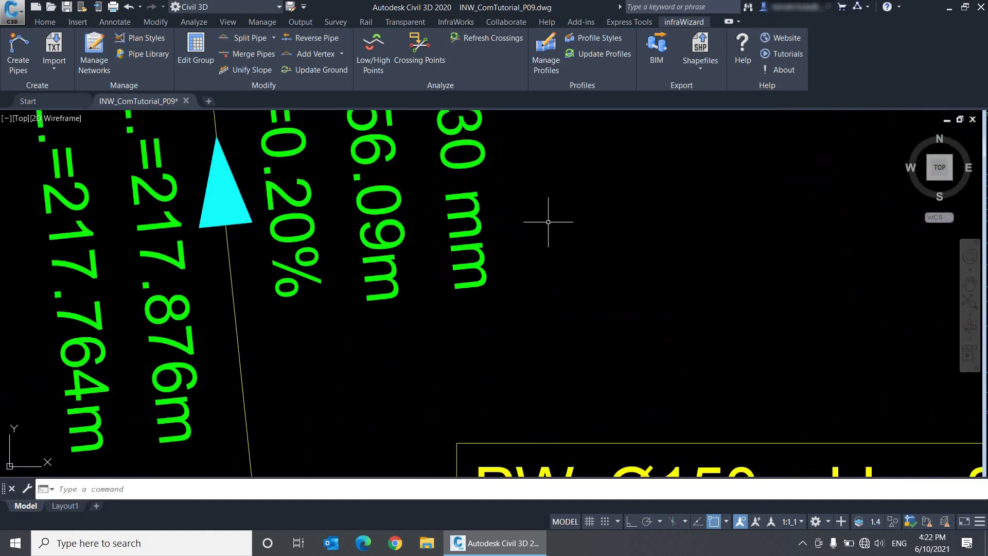
{"action": "left_click_drag", "start_coordinate": [536, 192], "coordinate": [550, 333]}
{"action": "scroll", "coordinate": [550, 333], "scroll_direction": "down", "scroll_amount": 2}
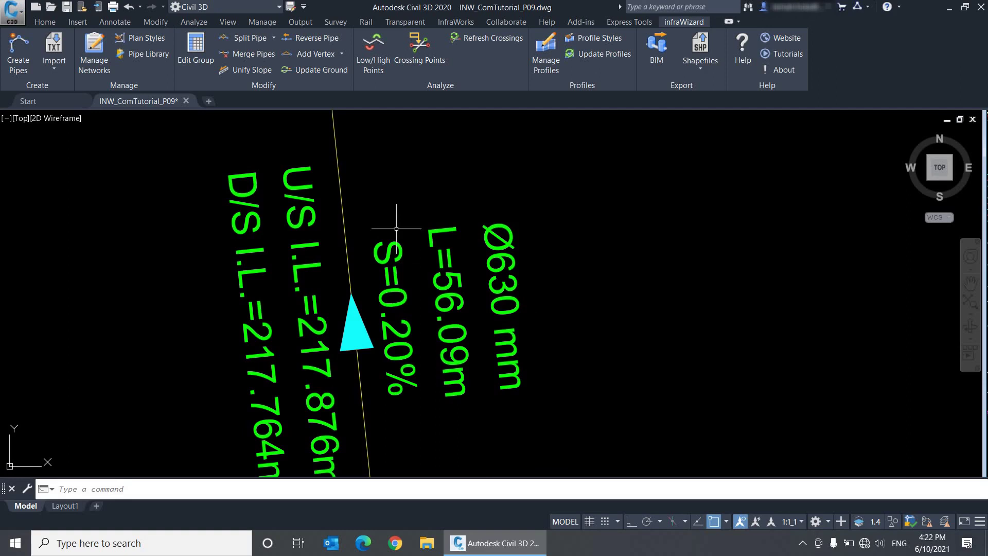
Step: Review the Ø630 mm pipe's properties, including its inner diameter, and close without changes
{"action": "left_click", "coordinate": [339, 168]}
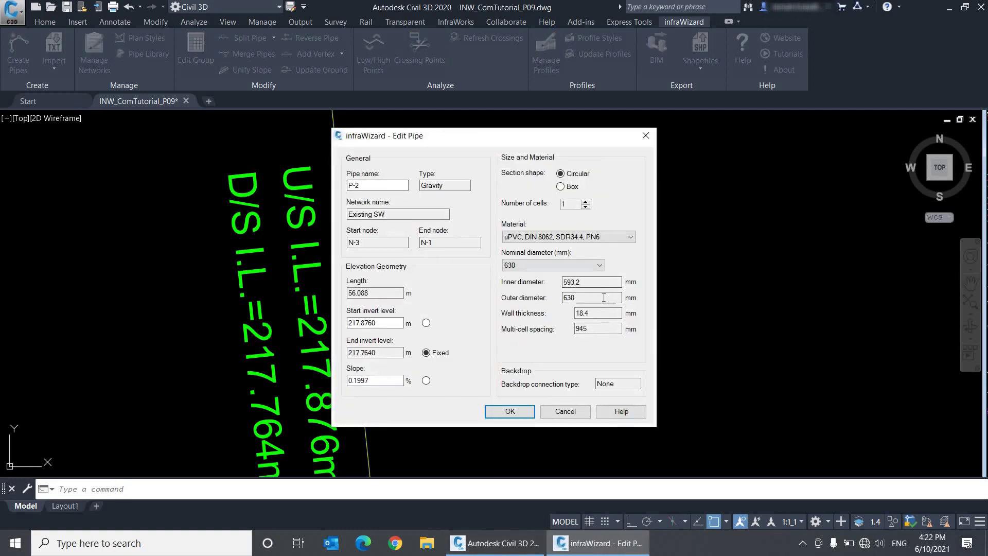
{"action": "left_click_drag", "start_coordinate": [603, 285], "coordinate": [545, 289]}
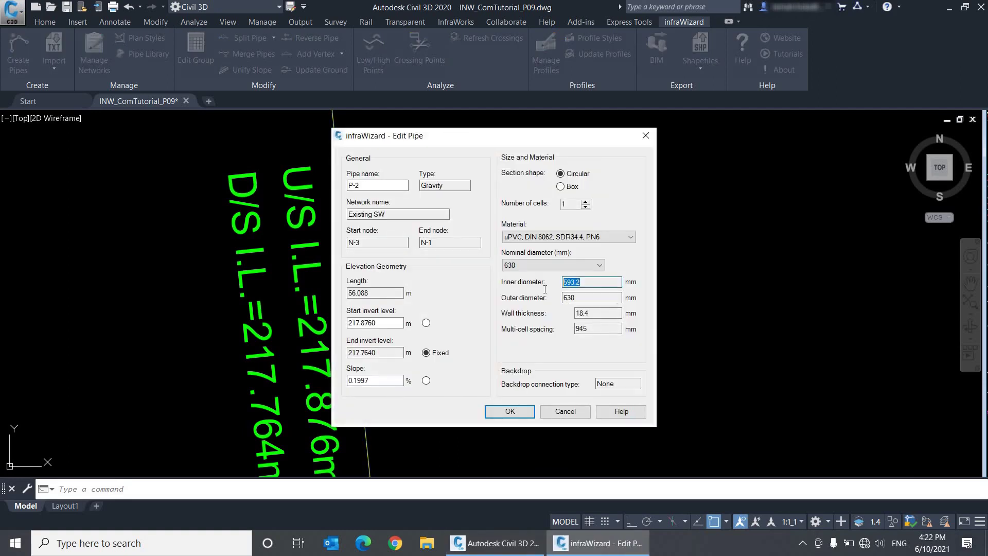
{"action": "left_click", "coordinate": [598, 282]}
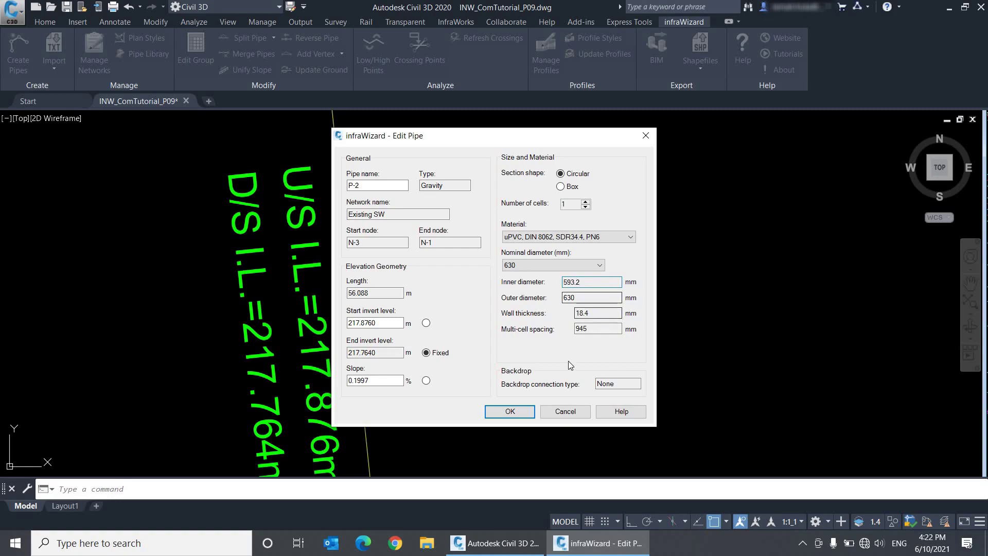
{"action": "left_click", "coordinate": [525, 411]}
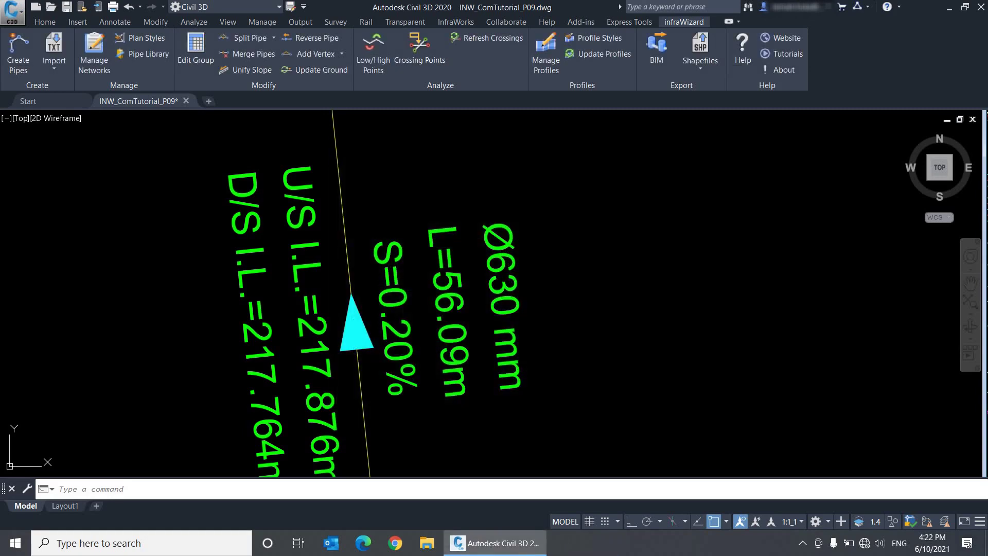
{"action": "scroll", "coordinate": [587, 296], "scroll_direction": "down", "scroll_amount": 10}
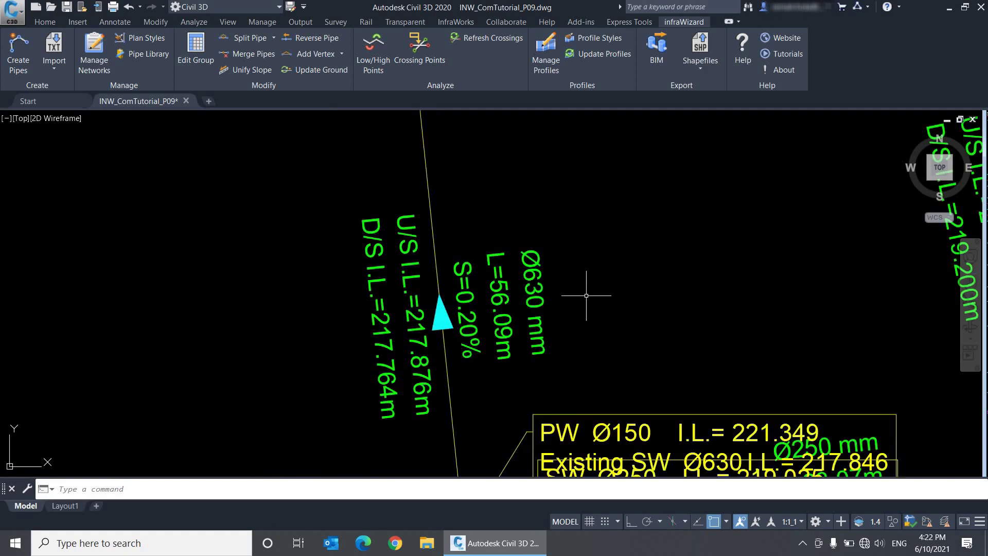